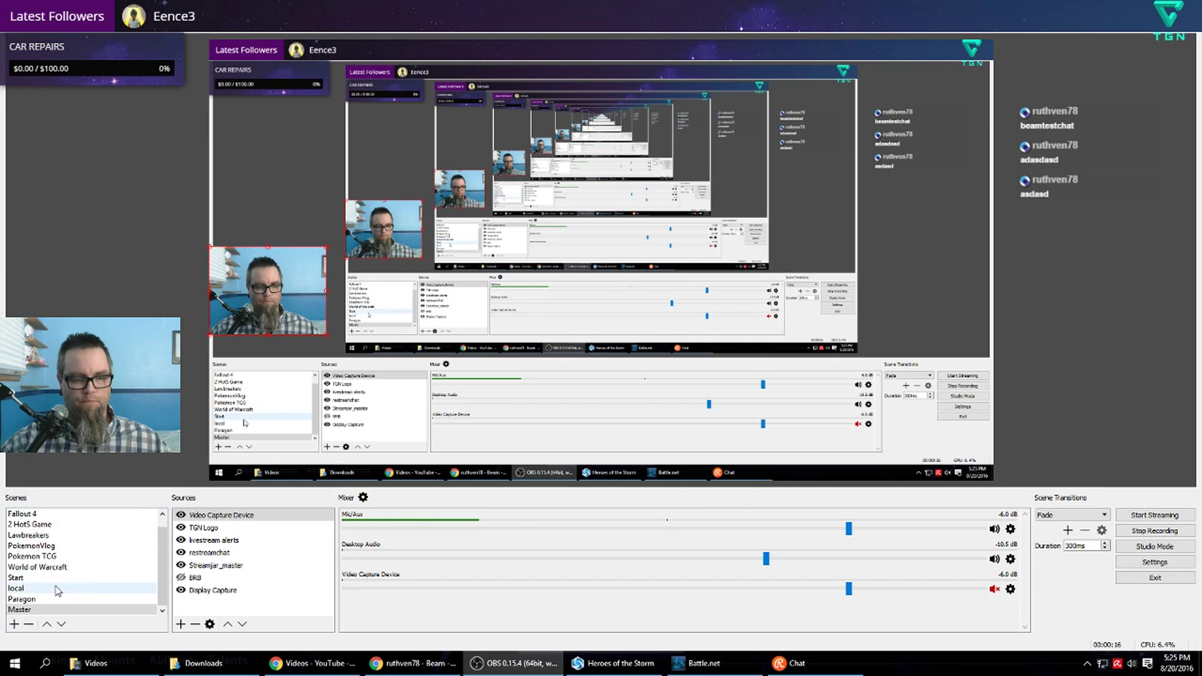
# Check the Master scene's options, then start a new scene named 'Hots Lobby'
pyautogui.click(15, 610)
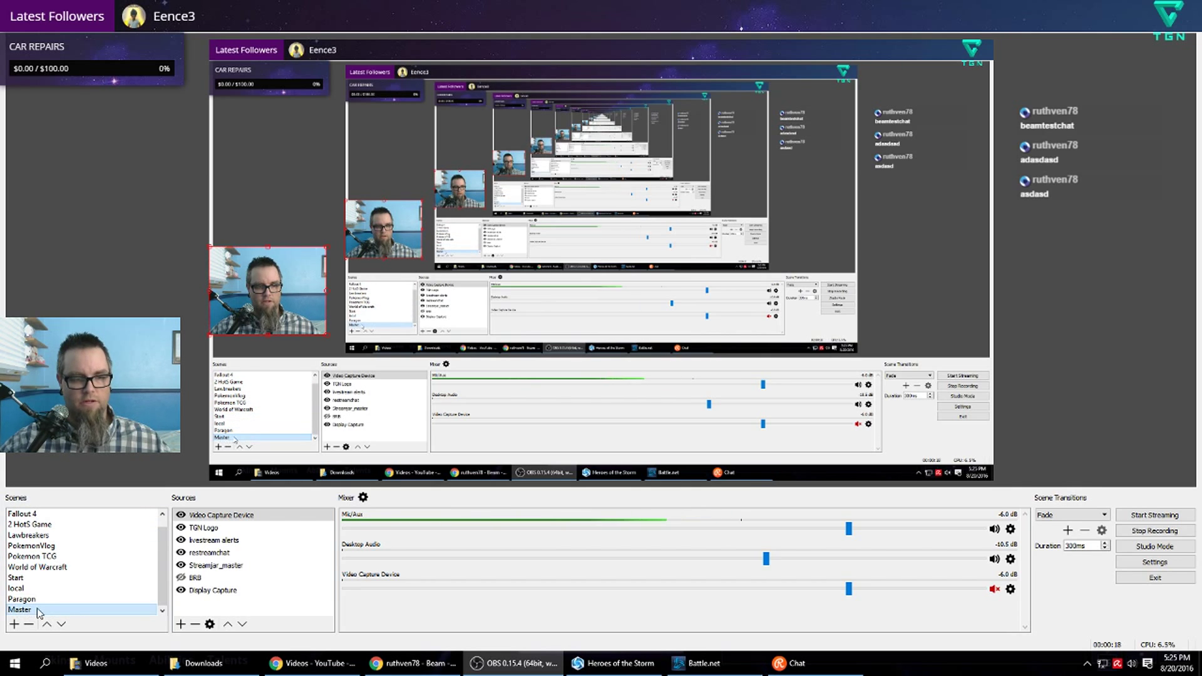
pyautogui.rightClick(36, 608)
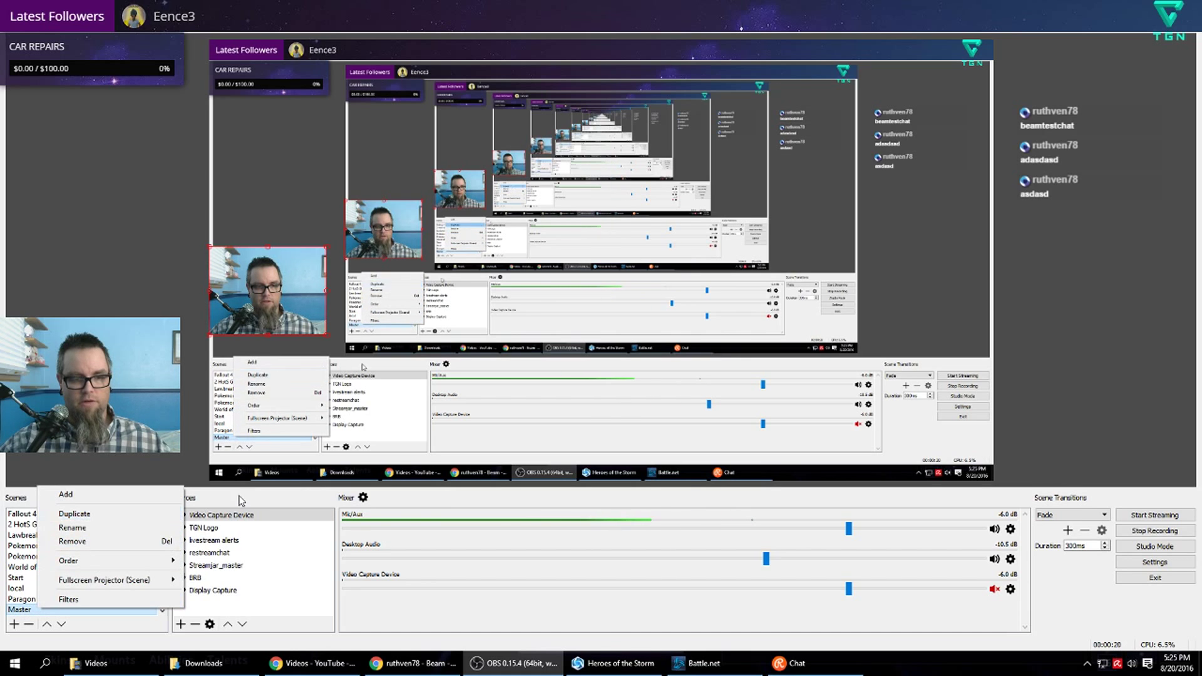
pyautogui.click(219, 523)
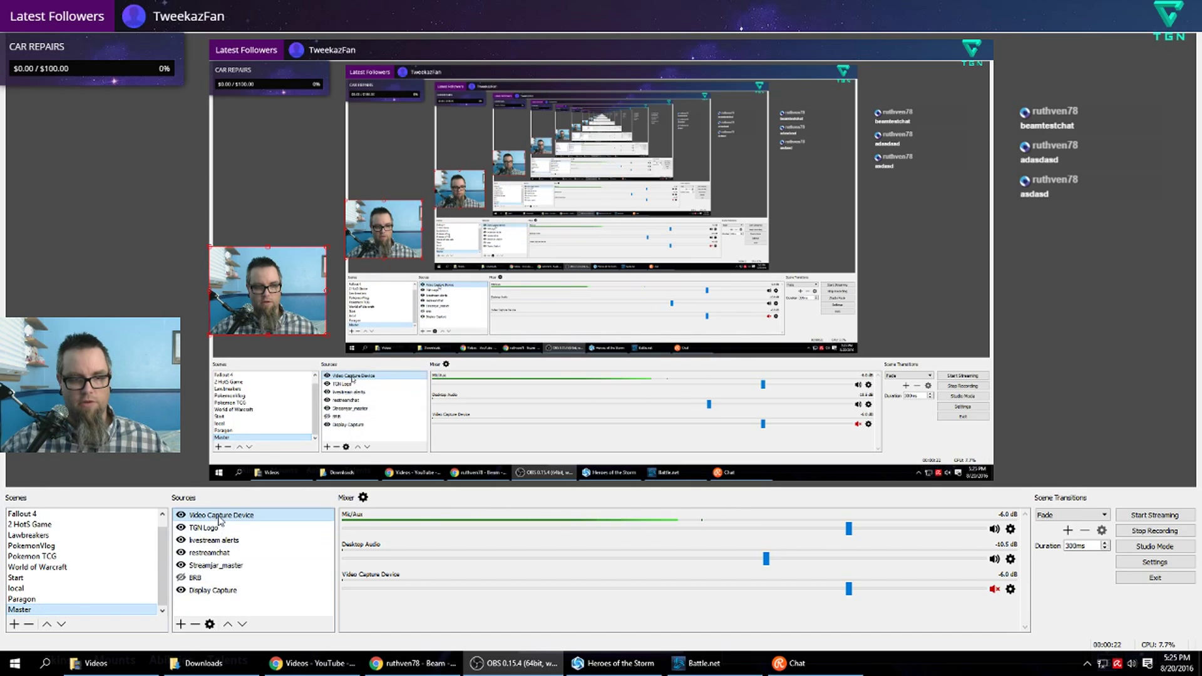
pyautogui.click(14, 624)
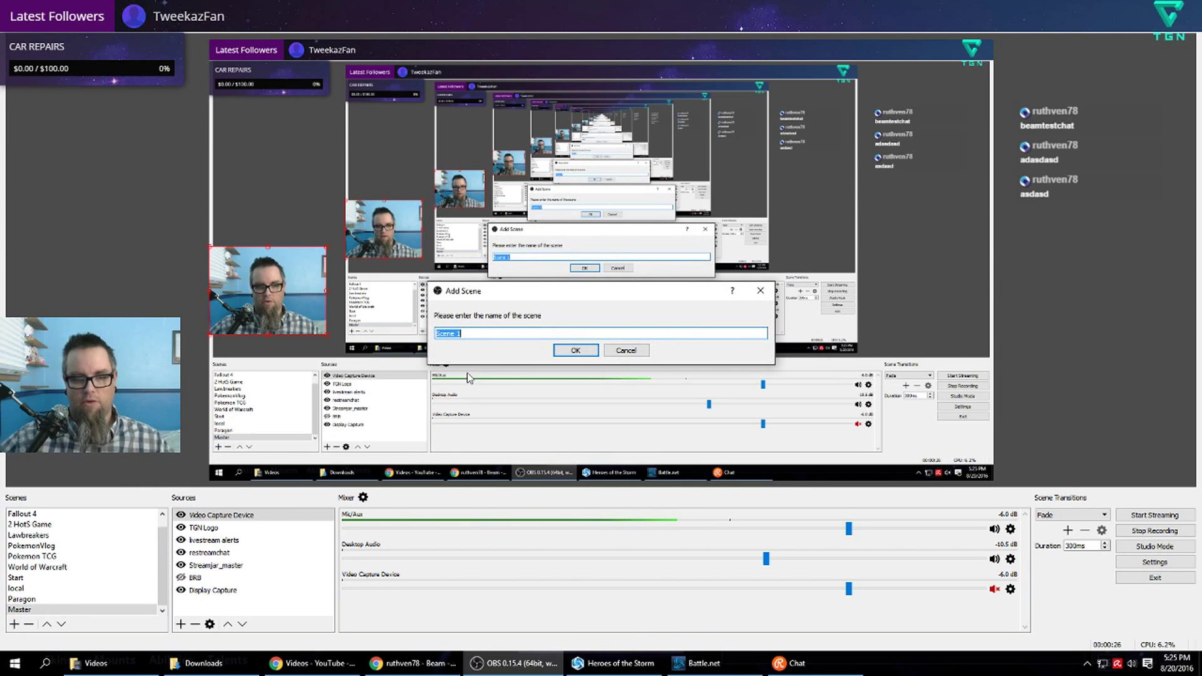
pyautogui.write('H')
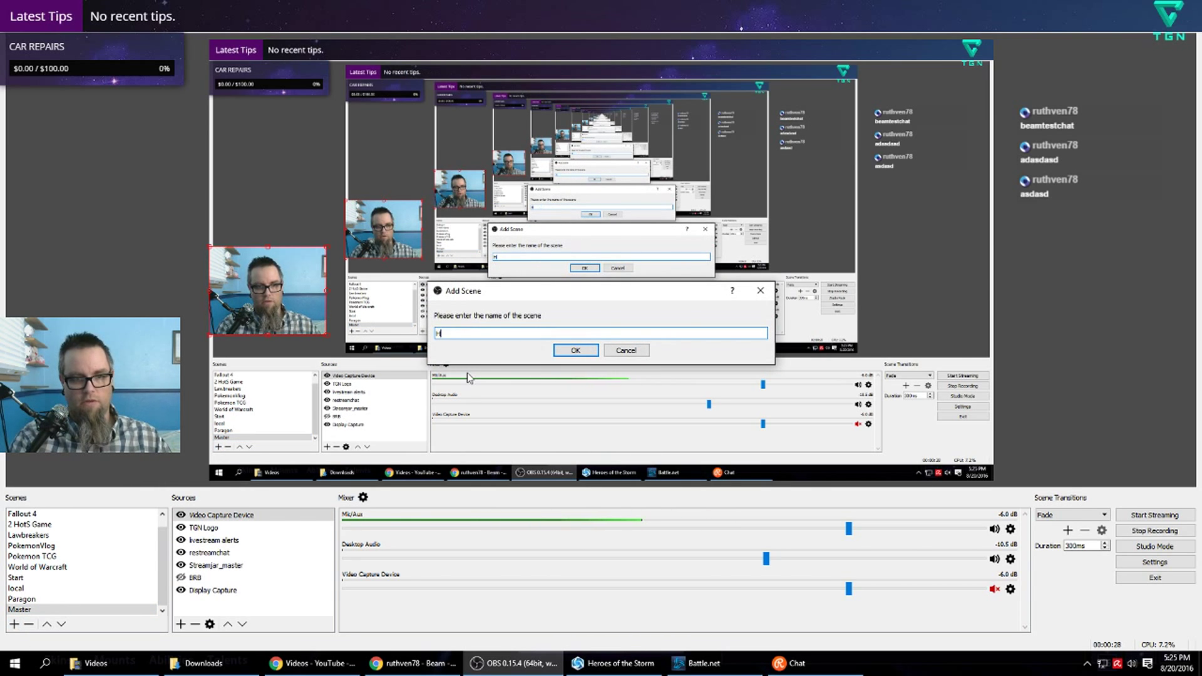
pyautogui.write('ots Lo')
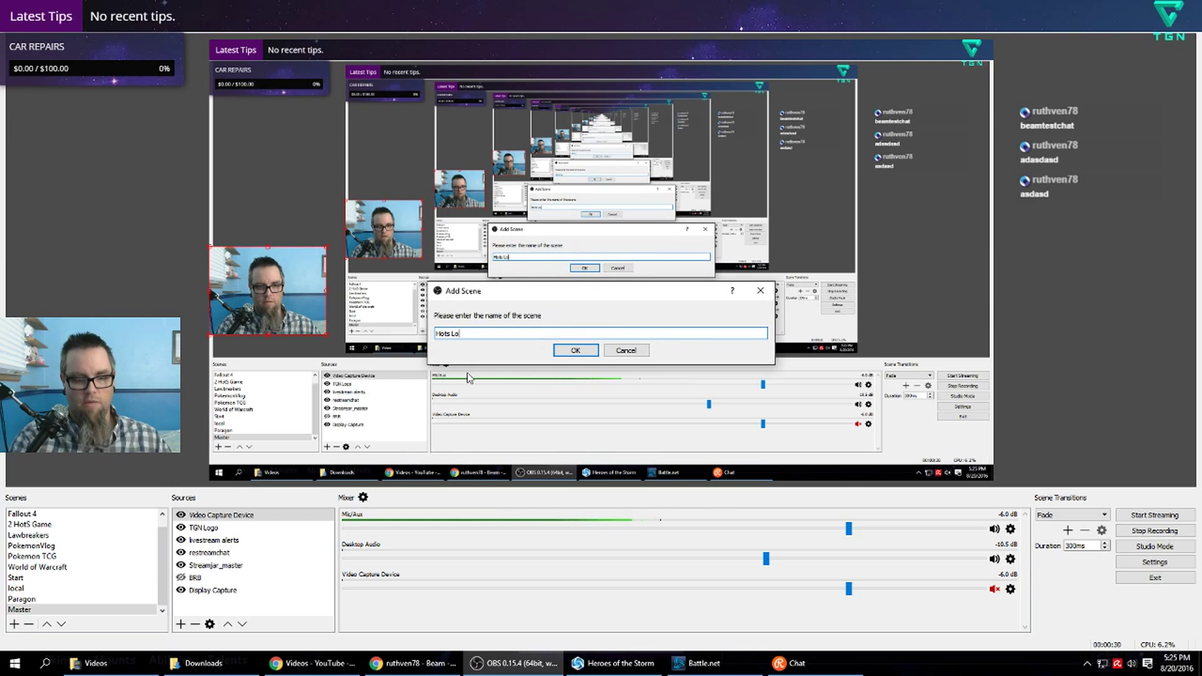
pyautogui.write('bby')
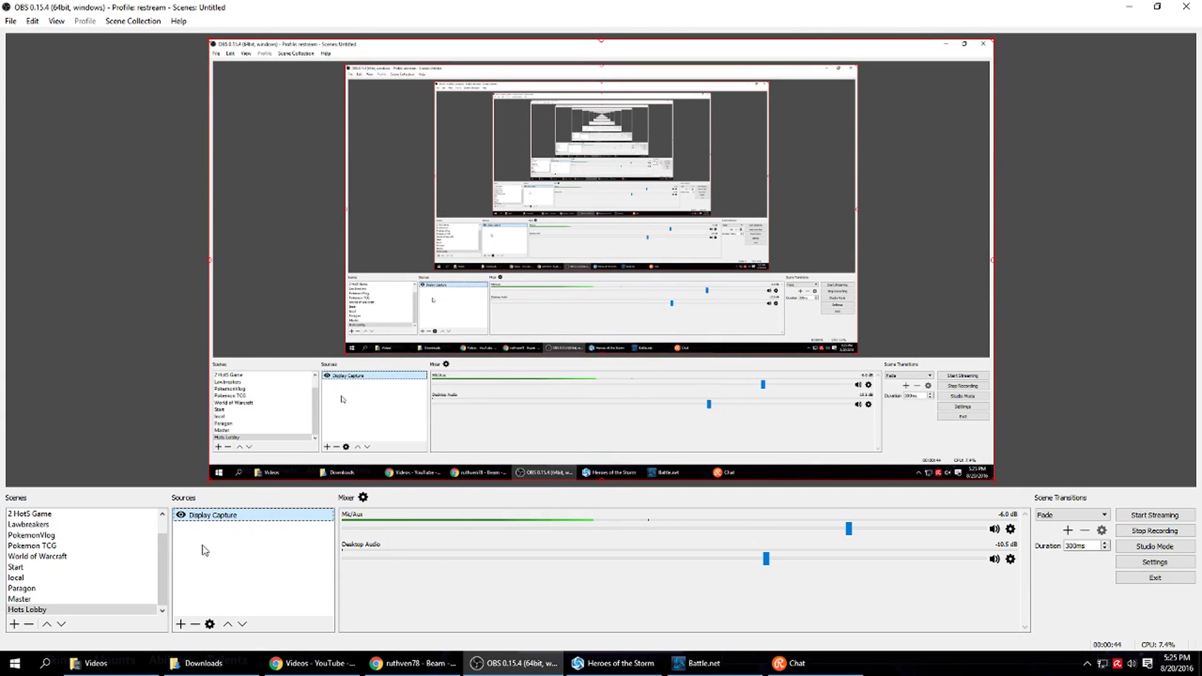
# Add an image source 'Overlay1' that shows the hots_lobby_overlay picture
pyautogui.rightClick(221, 550)
pyautogui.moveTo(228, 556)
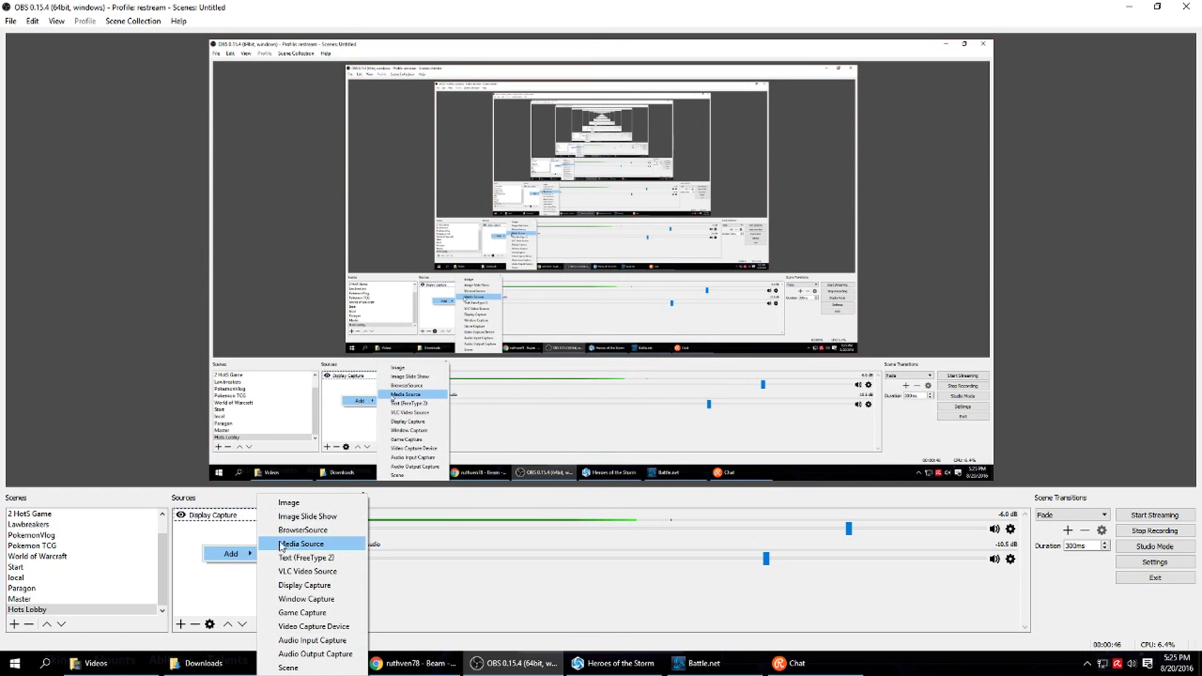
pyautogui.click(289, 503)
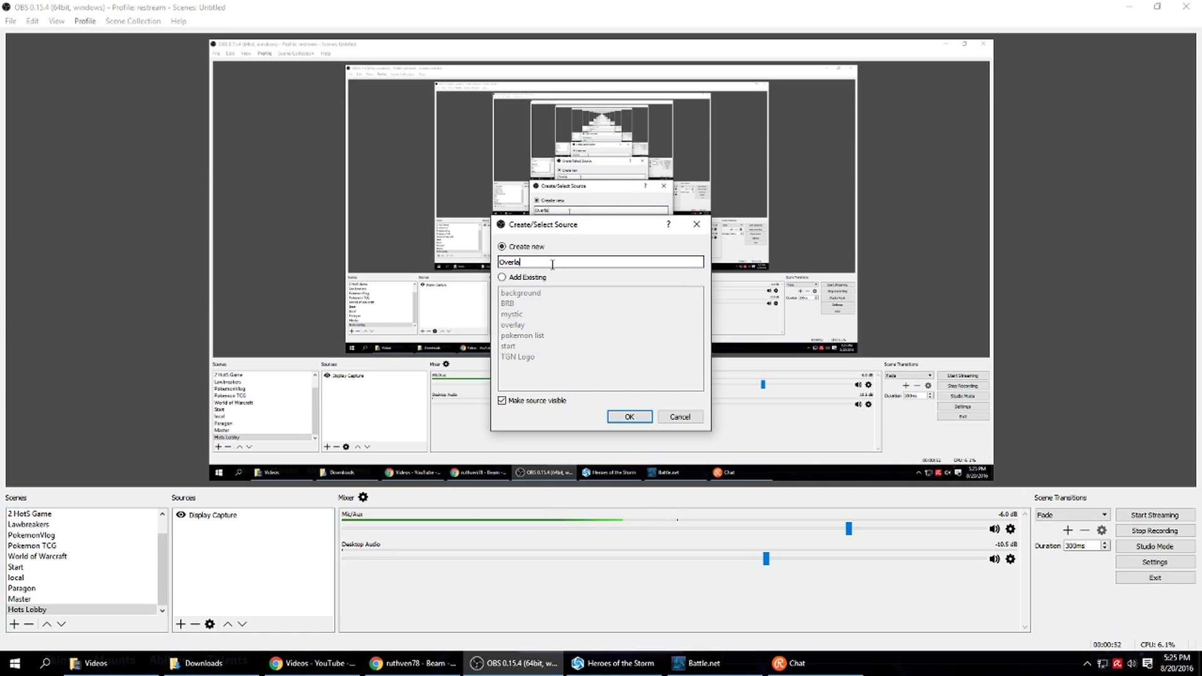
pyautogui.click(629, 416)
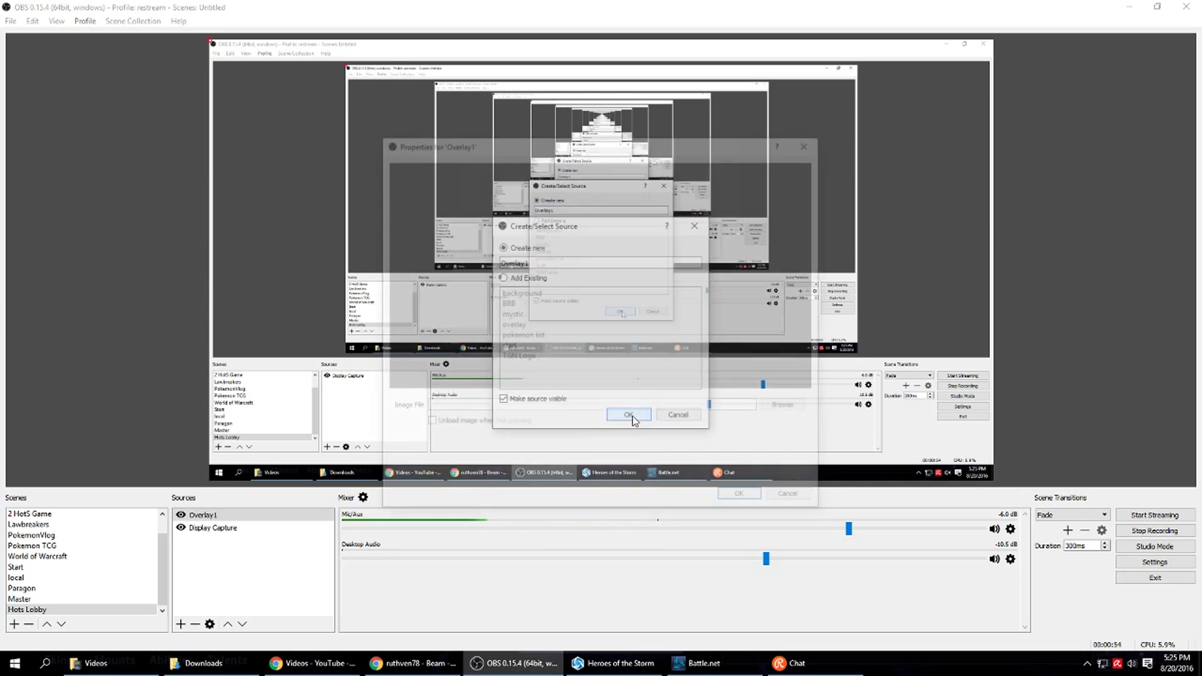
pyautogui.click(779, 410)
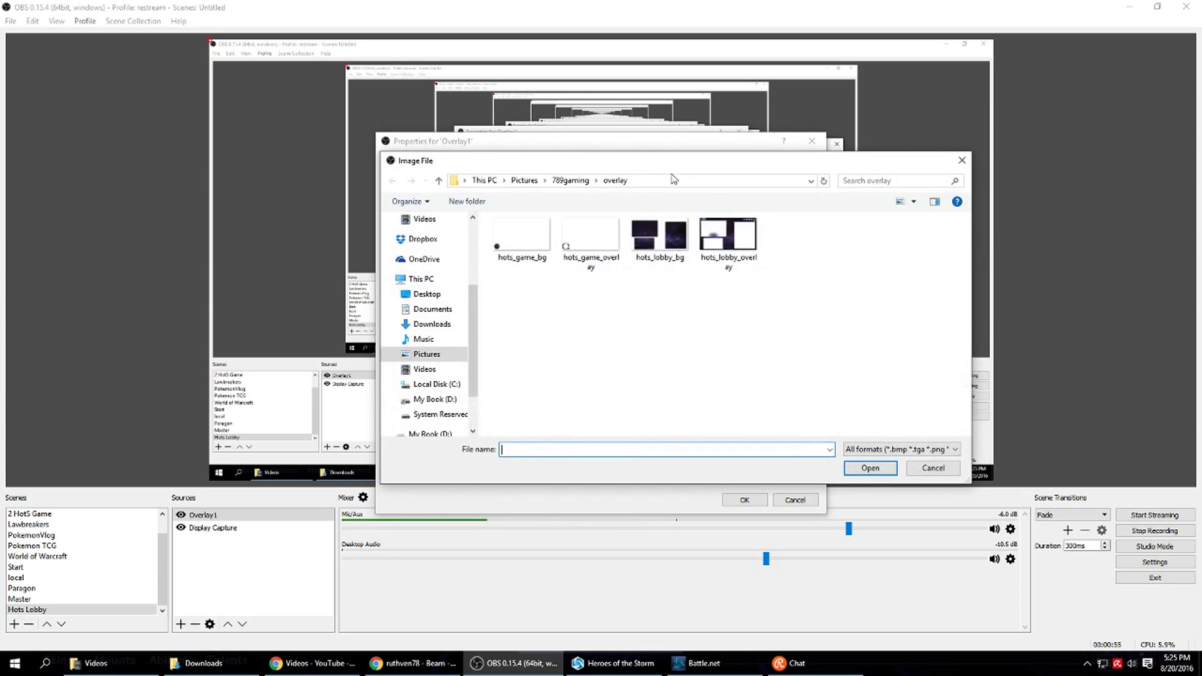
pyautogui.doubleClick(728, 257)
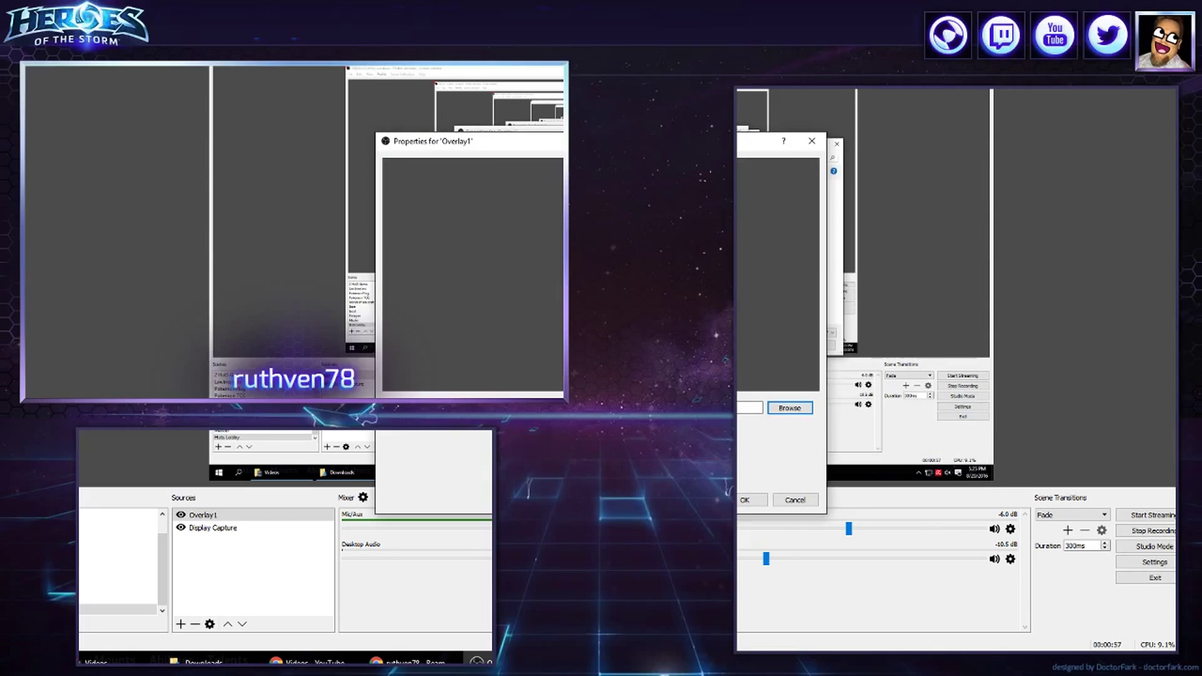
pyautogui.click(739, 501)
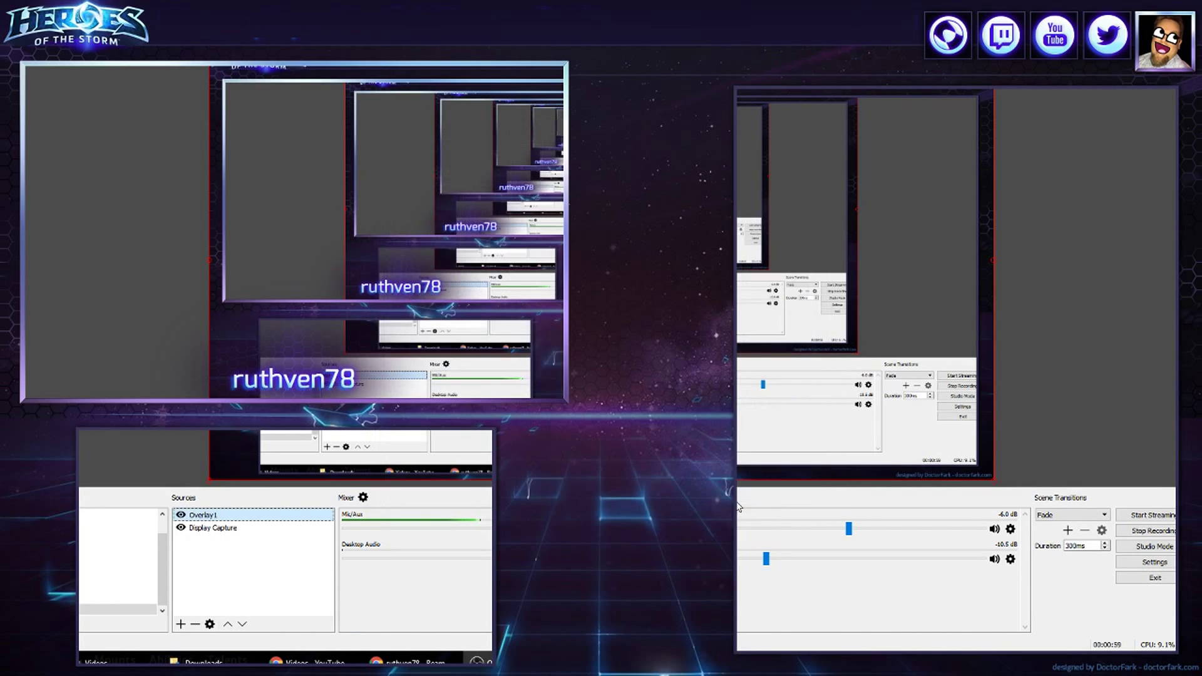
# Review Overlay1's properties again and close them without changes
pyautogui.rightClick(247, 514)
pyautogui.click(275, 510)
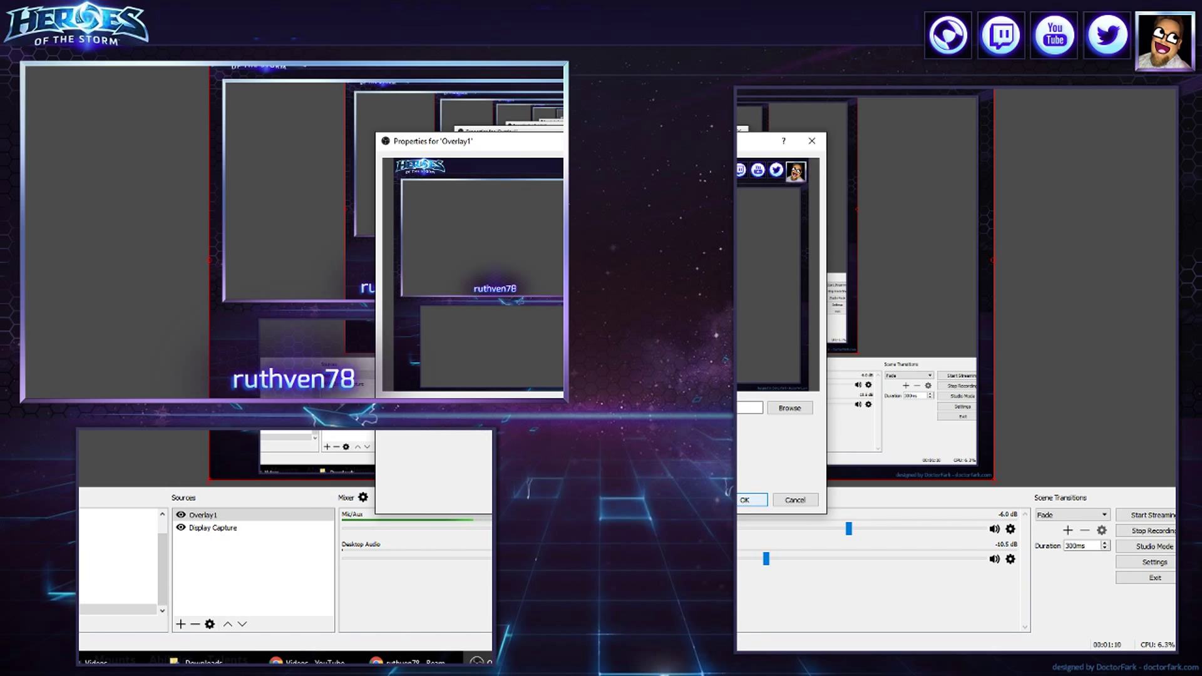
pyautogui.click(746, 501)
pyautogui.rightClick(209, 549)
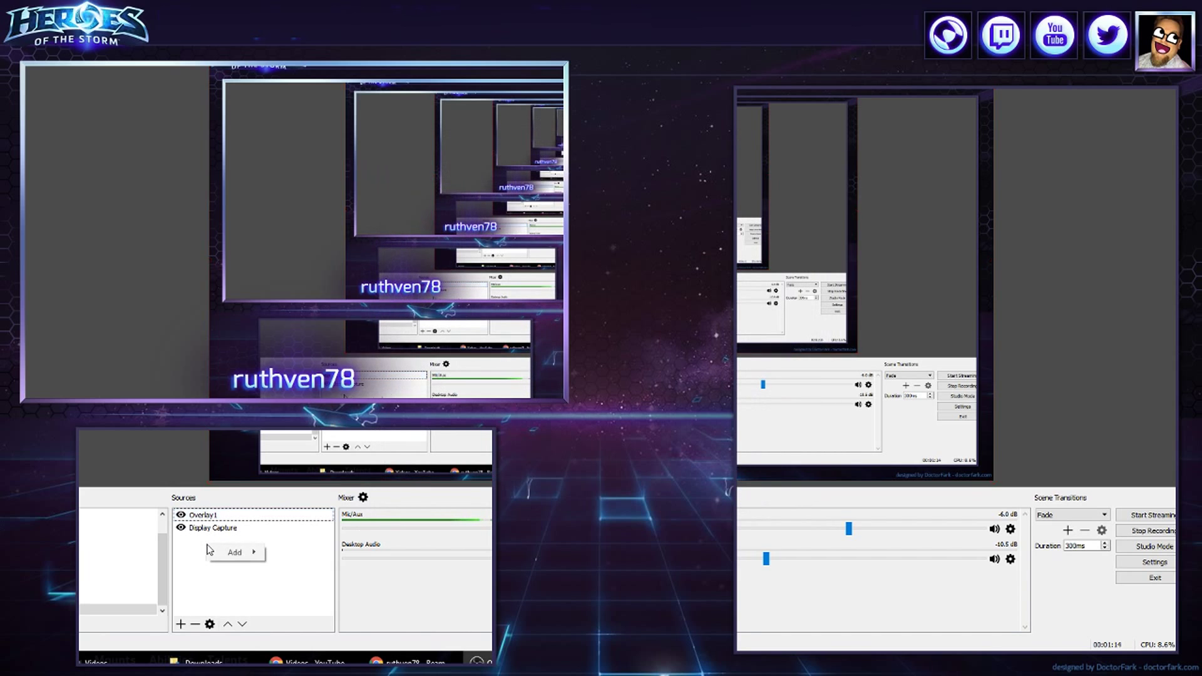
pyautogui.click(199, 519)
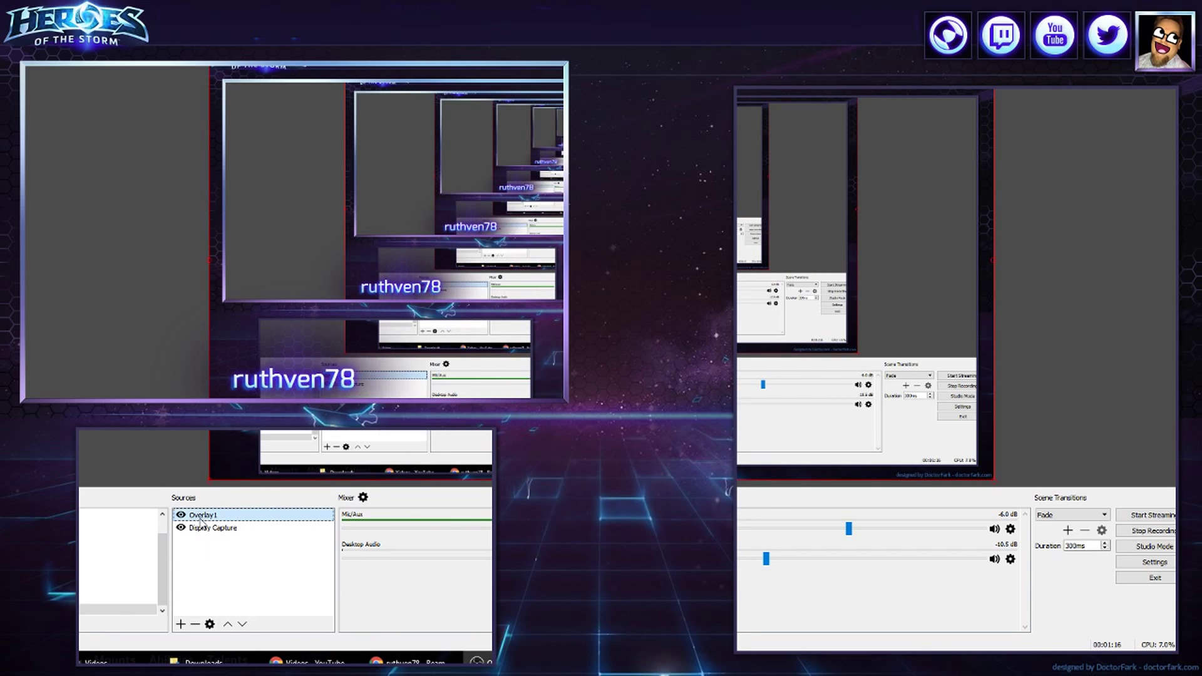
# Raise Display Capture above Overlay1, then add image source 'Background1' using hots_lobby_bg
pyautogui.click(203, 529)
pyautogui.click(227, 625)
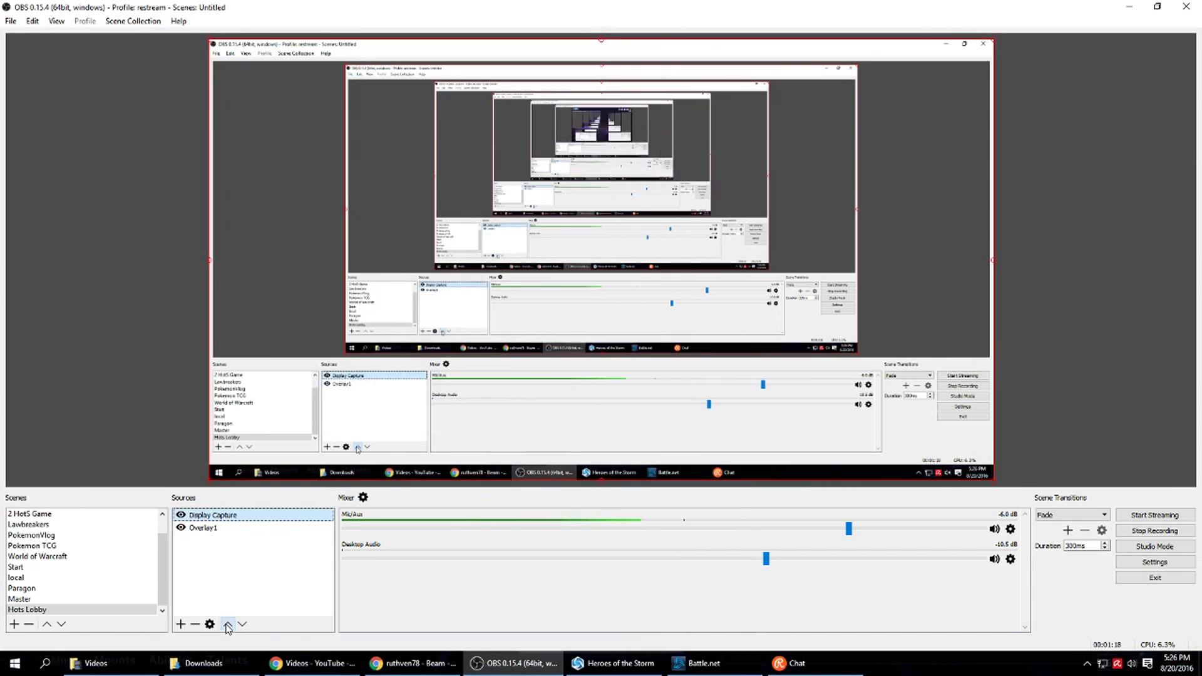
pyautogui.rightClick(189, 552)
pyautogui.moveTo(203, 559)
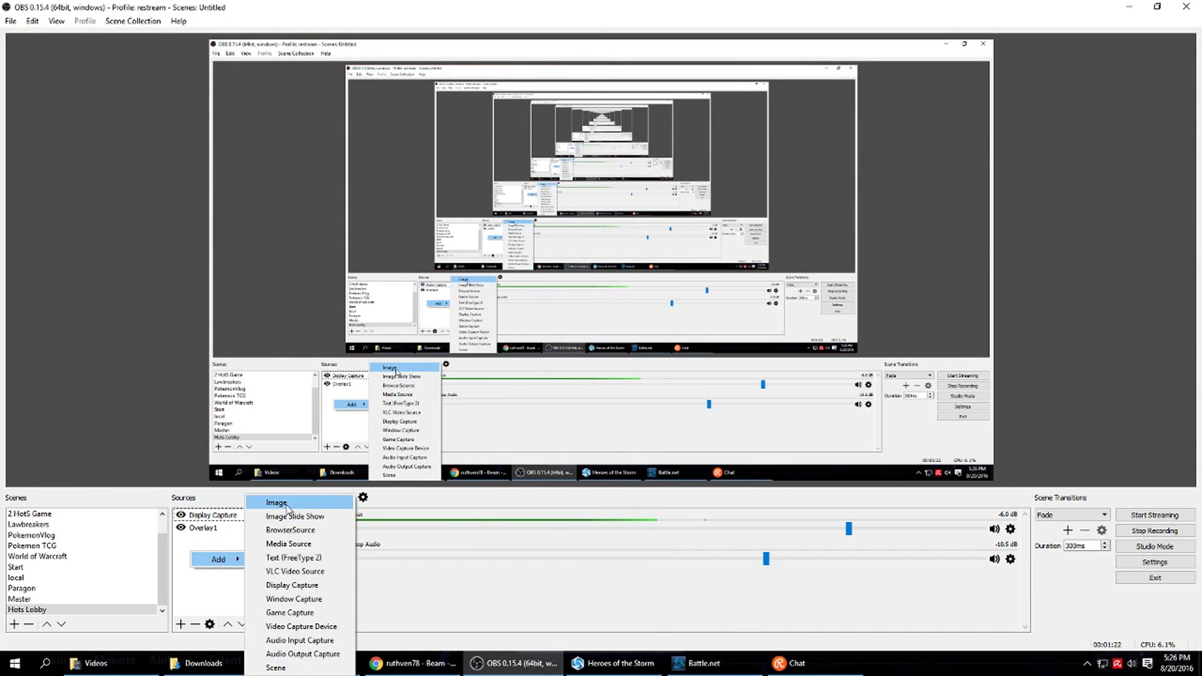
pyautogui.click(288, 502)
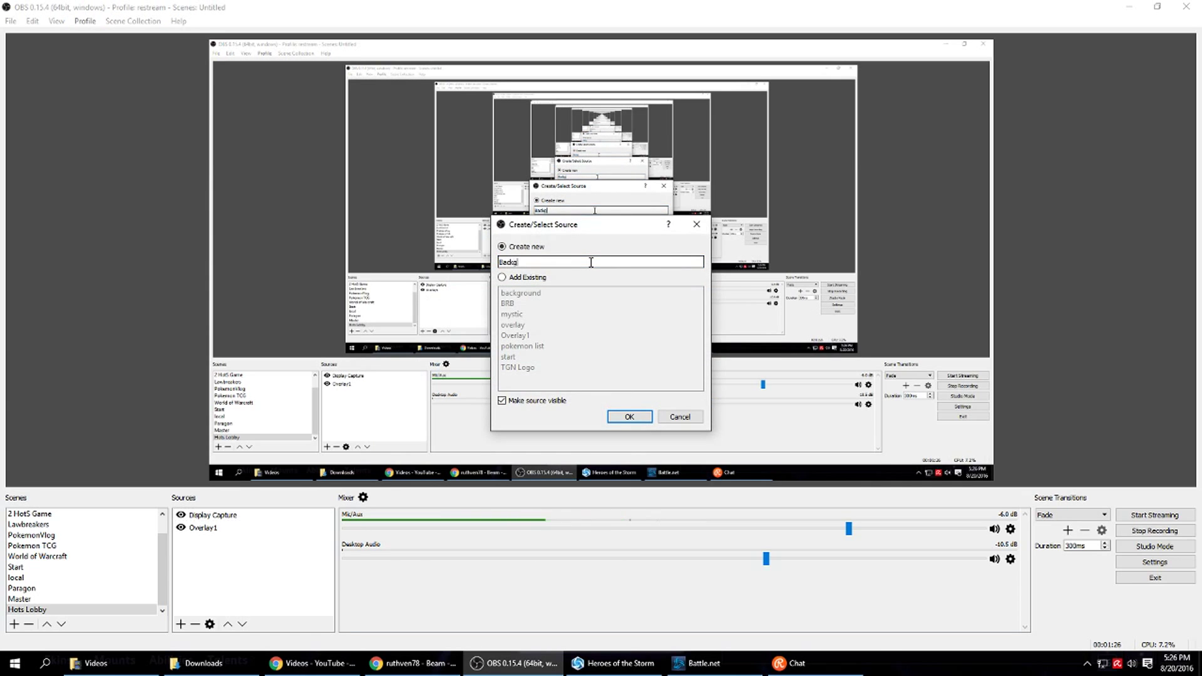
pyautogui.write('Background1')
pyautogui.click(622, 417)
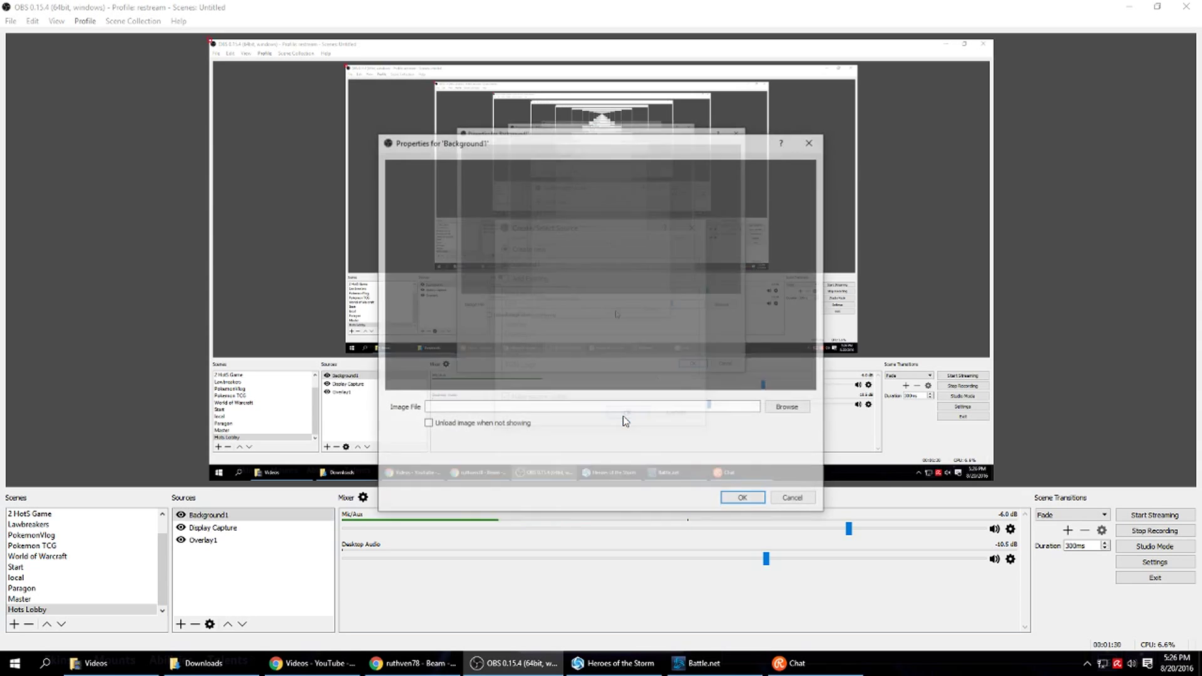
pyautogui.click(786, 407)
pyautogui.click(668, 239)
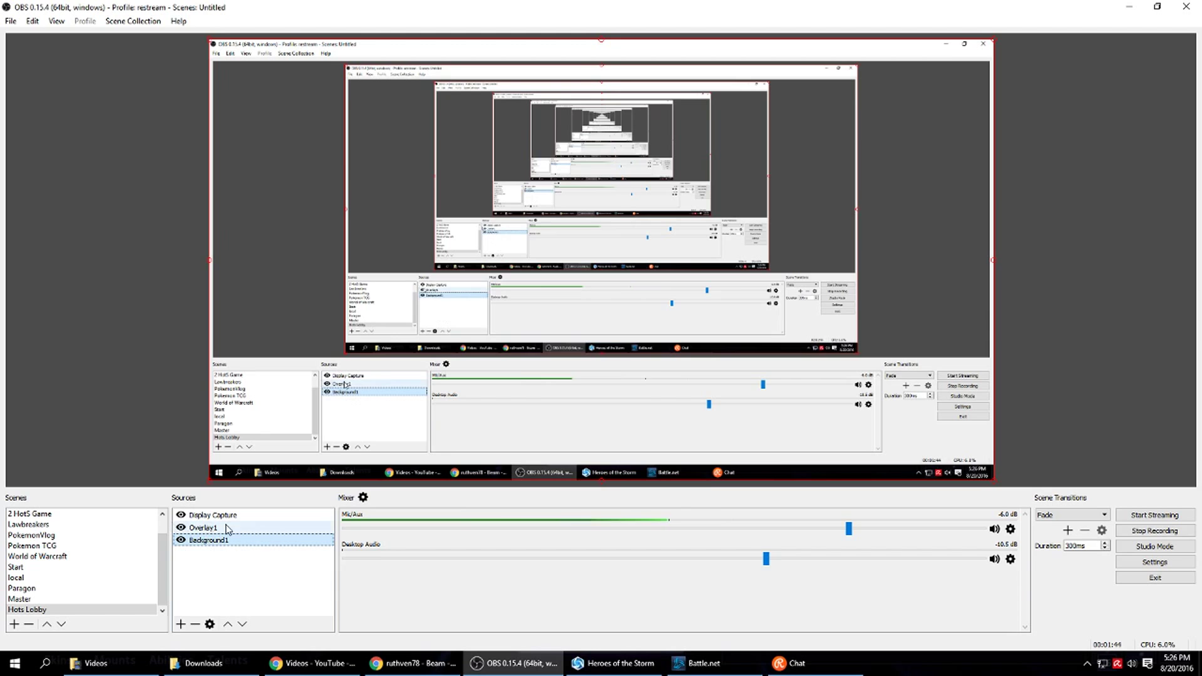
# Add the existing 'hots' game capture and move it down between Overlay1 and Background1
pyautogui.rightClick(199, 577)
pyautogui.moveTo(222, 587)
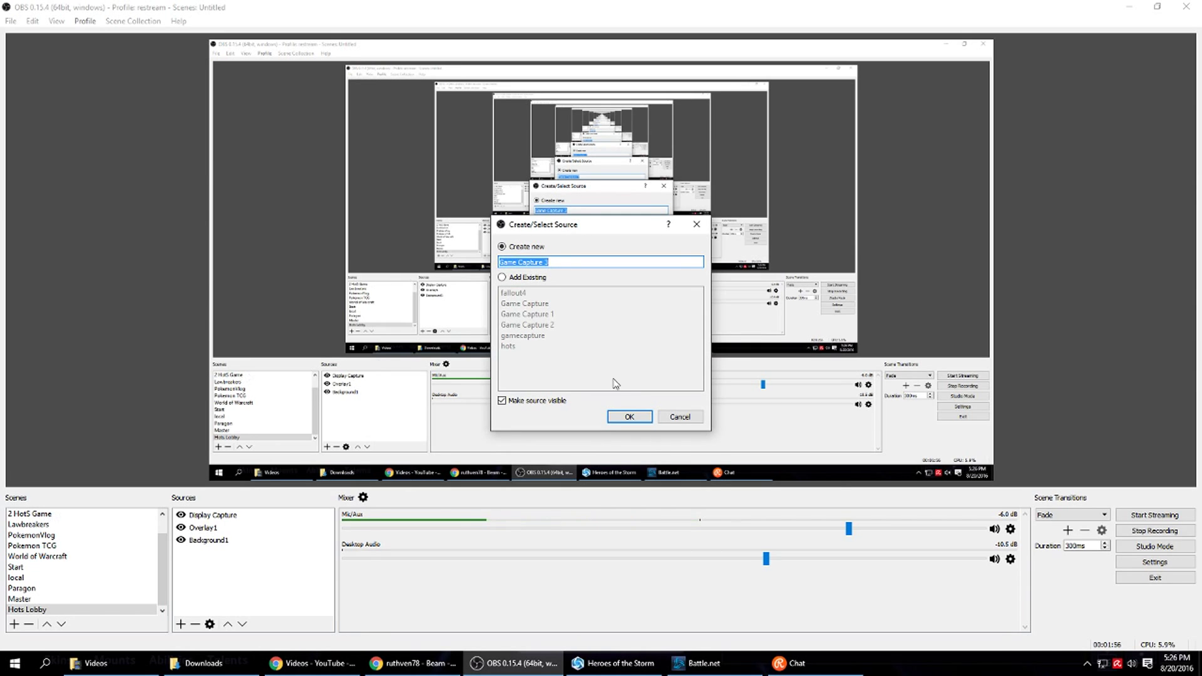
pyautogui.click(502, 277)
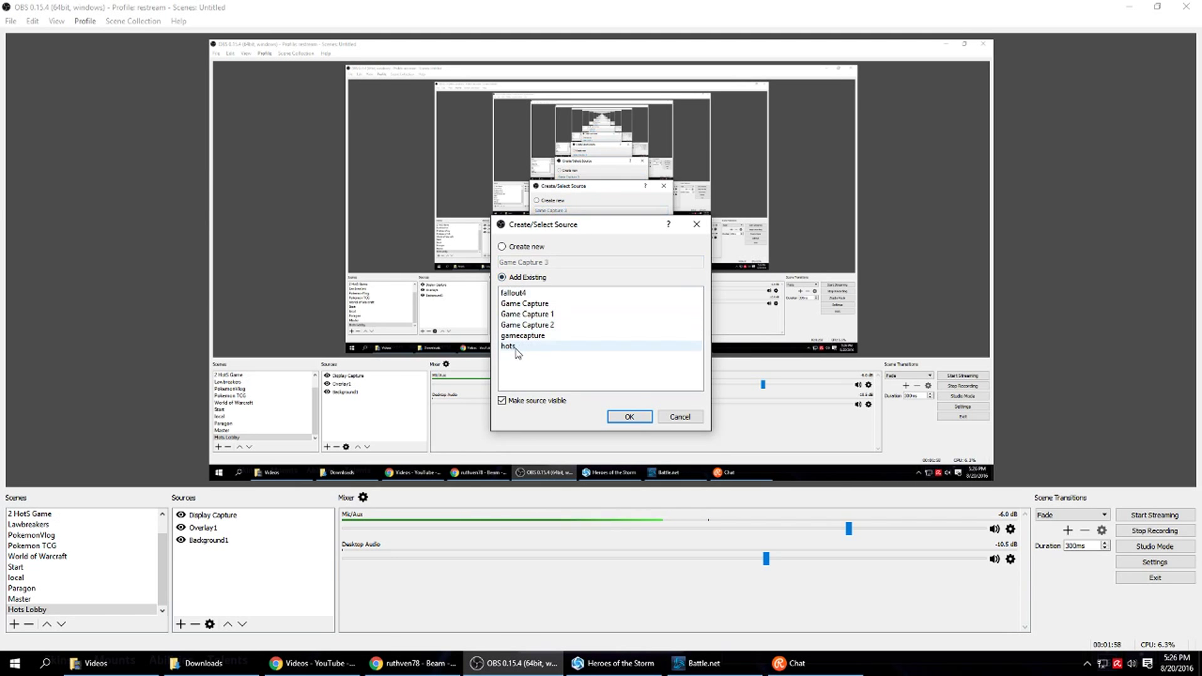
pyautogui.click(563, 346)
pyautogui.click(630, 417)
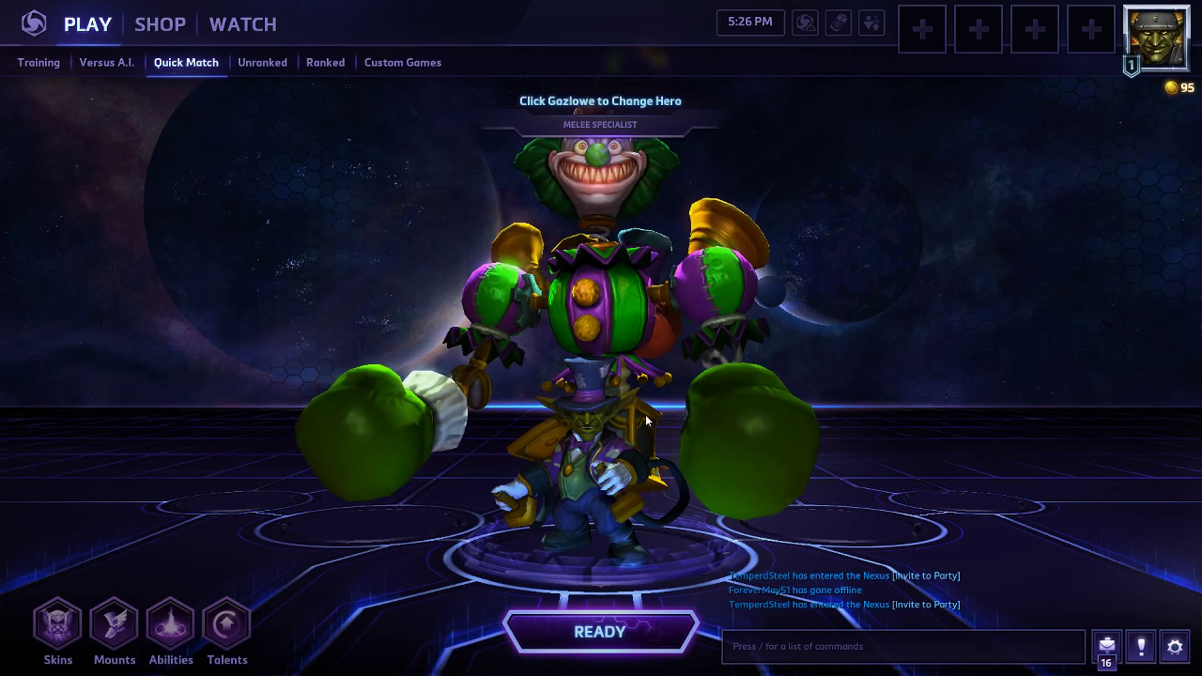
pyautogui.click(242, 624)
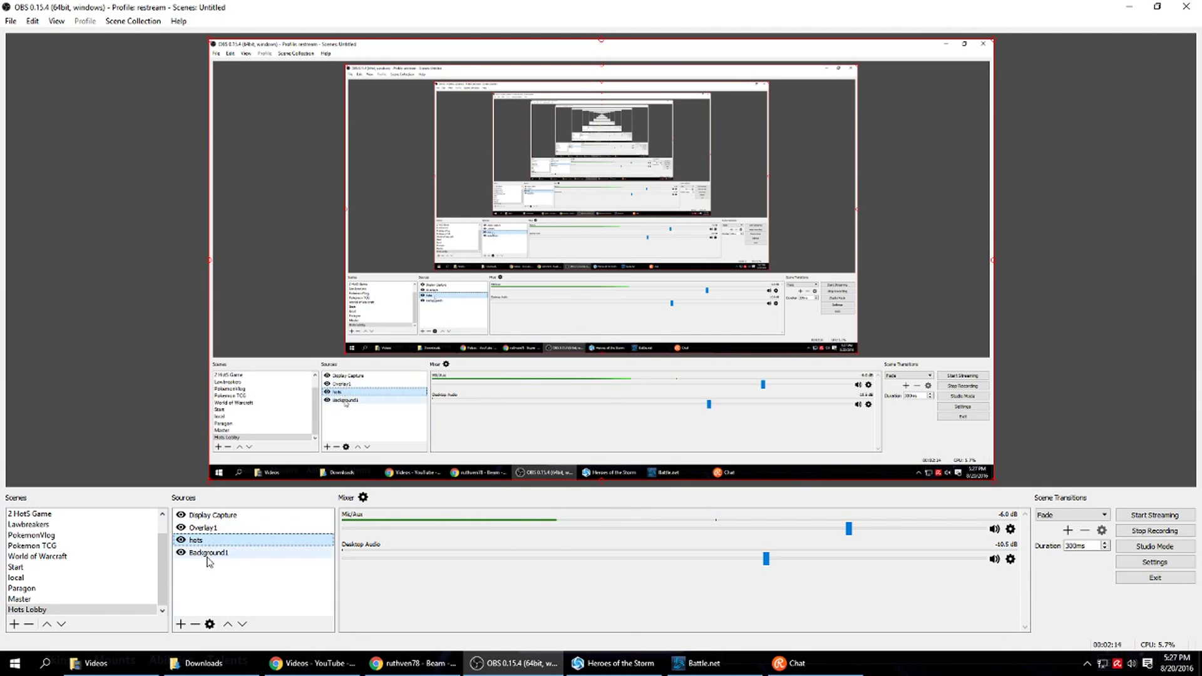
pyautogui.rightClick(248, 597)
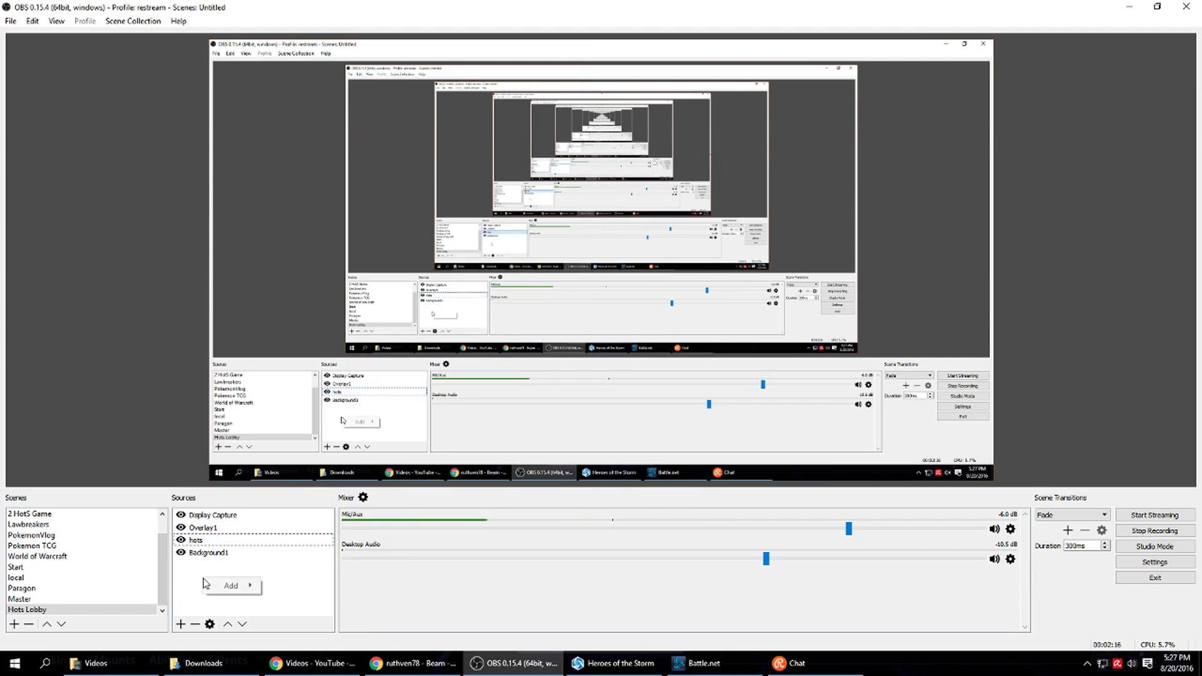
# Add the existing Video Capture Device webcam and move it down twice, below Overlay1
pyautogui.moveTo(231, 585)
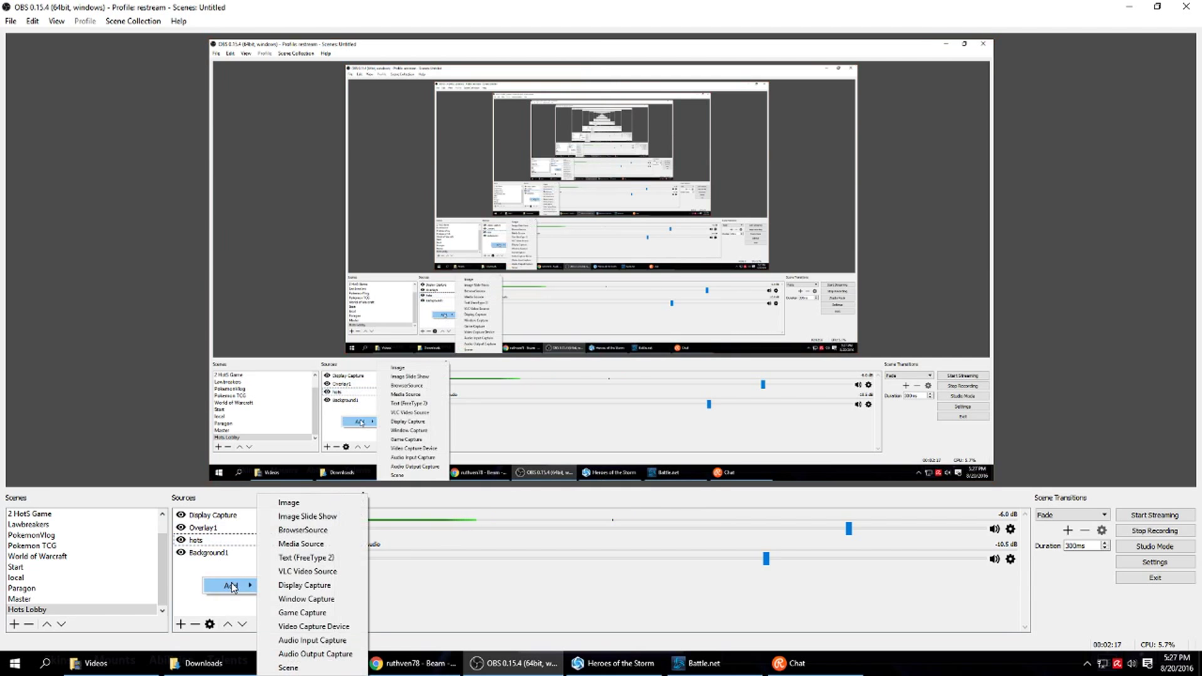
pyautogui.click(313, 627)
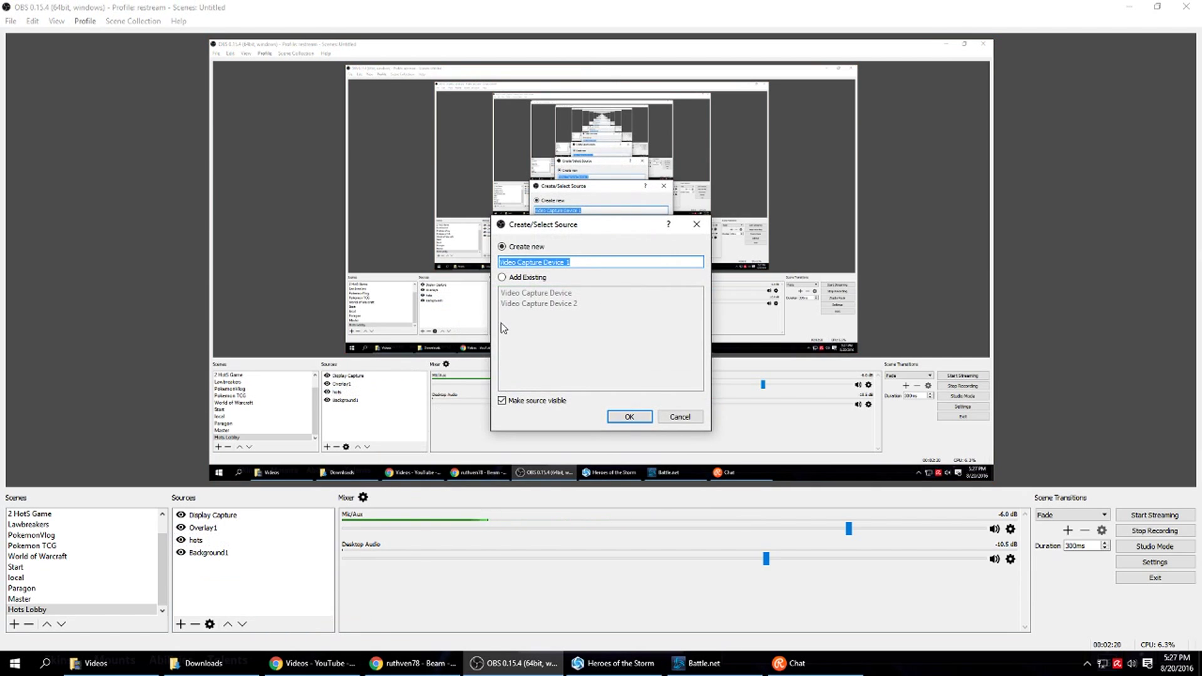
pyautogui.click(502, 277)
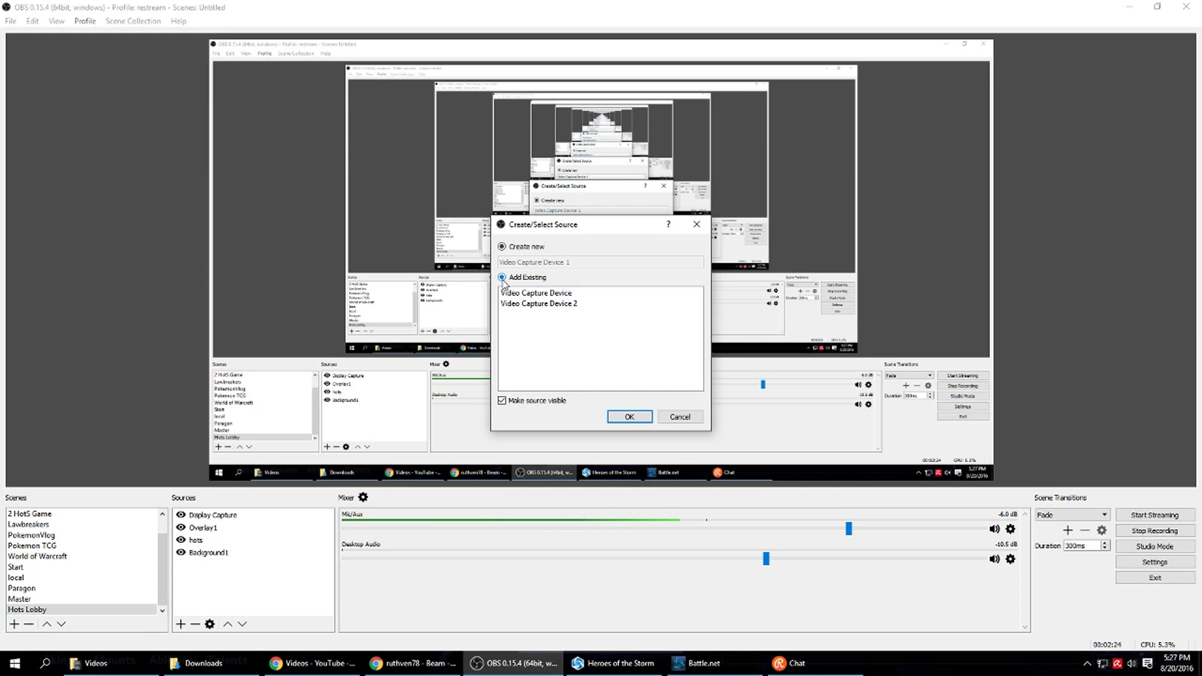
pyautogui.click(513, 292)
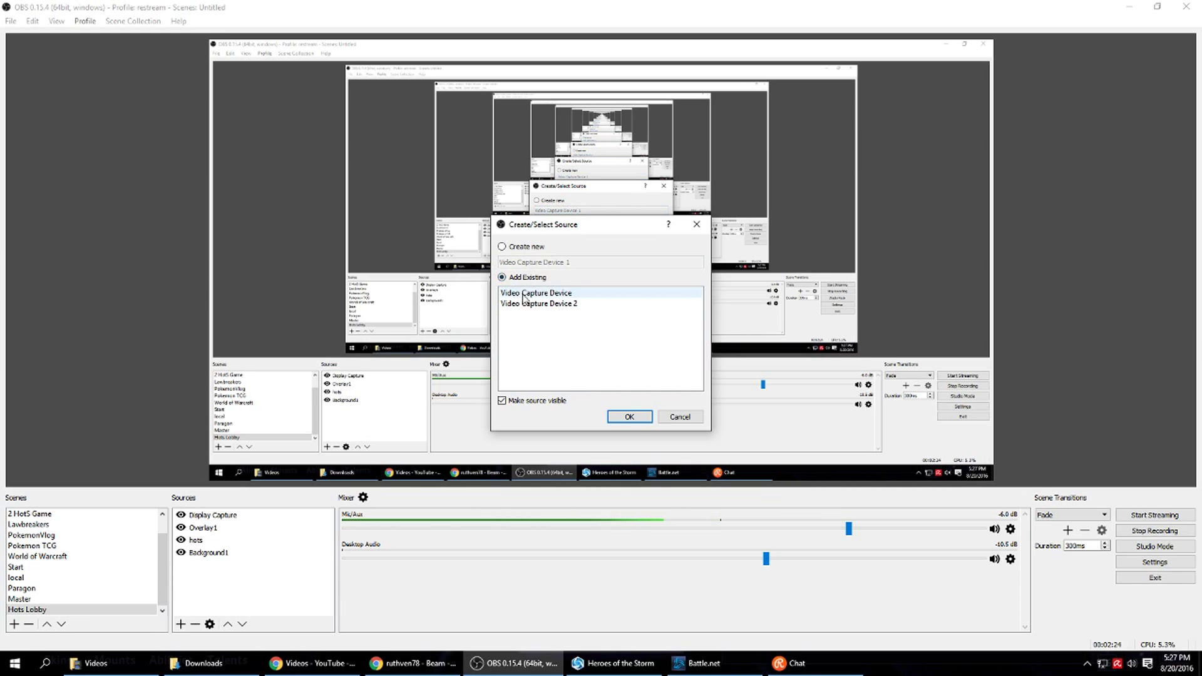
pyautogui.click(642, 419)
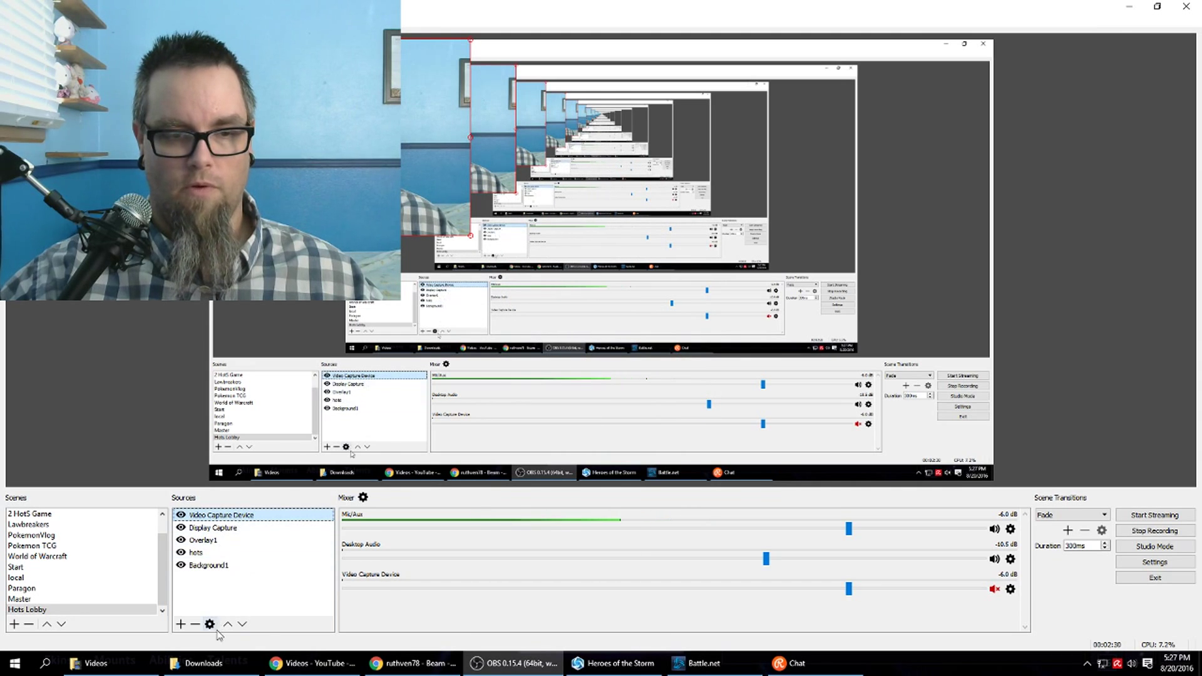
pyautogui.click(243, 625)
pyautogui.click(243, 625)
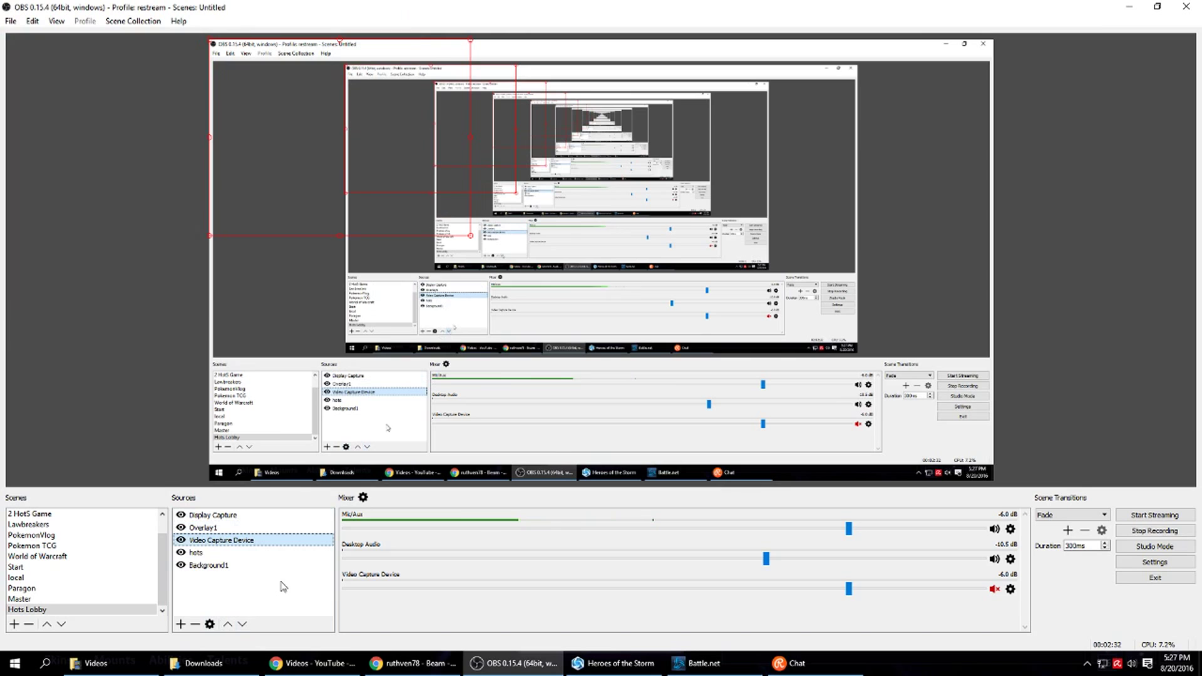
pyautogui.click(212, 597)
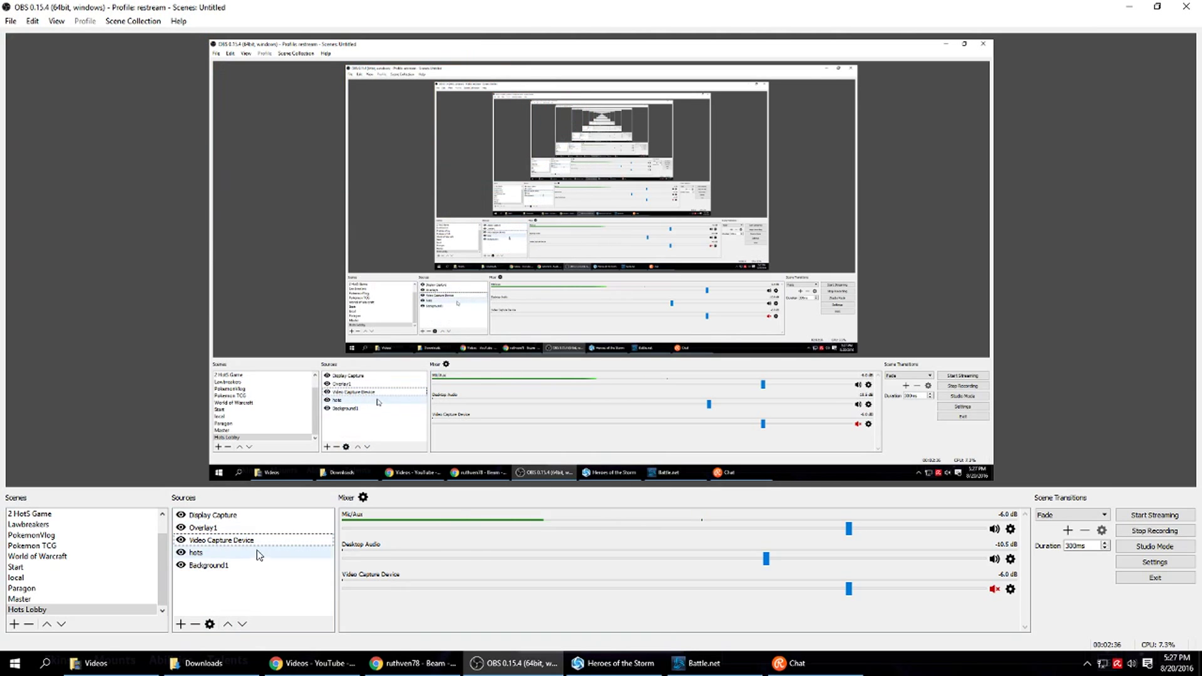
# Toggle Display Capture's visibility off, on and off again to reveal the overlay layout
pyautogui.click(181, 515)
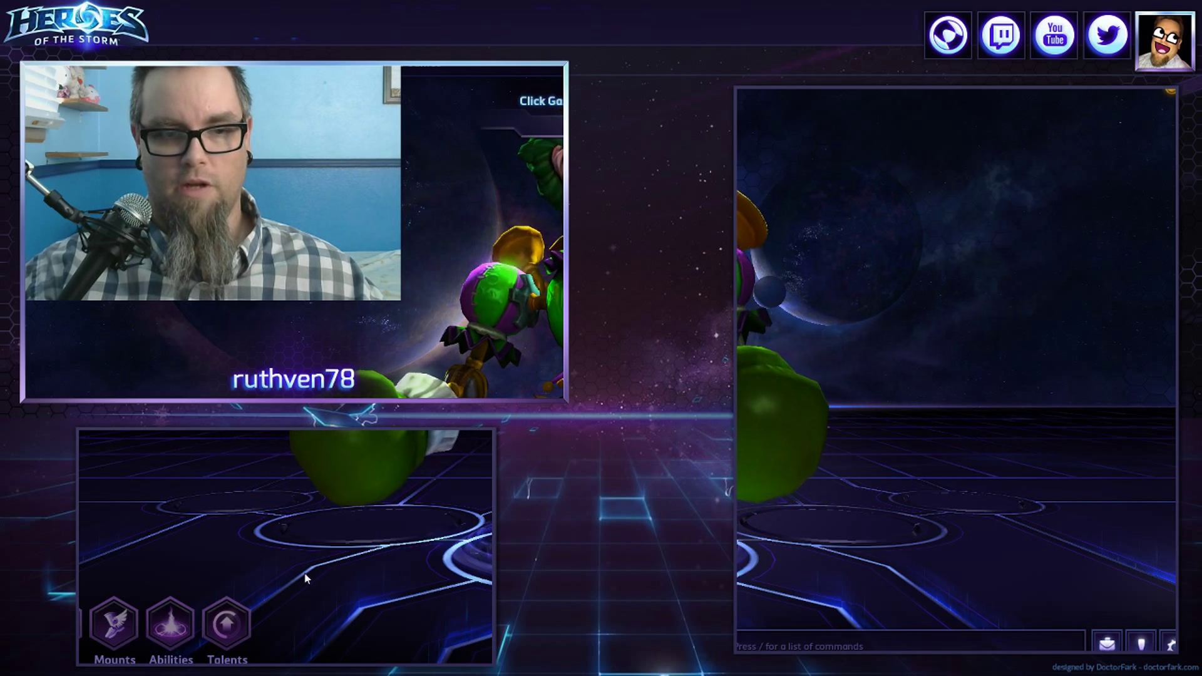
pyautogui.click(181, 514)
pyautogui.click(200, 554)
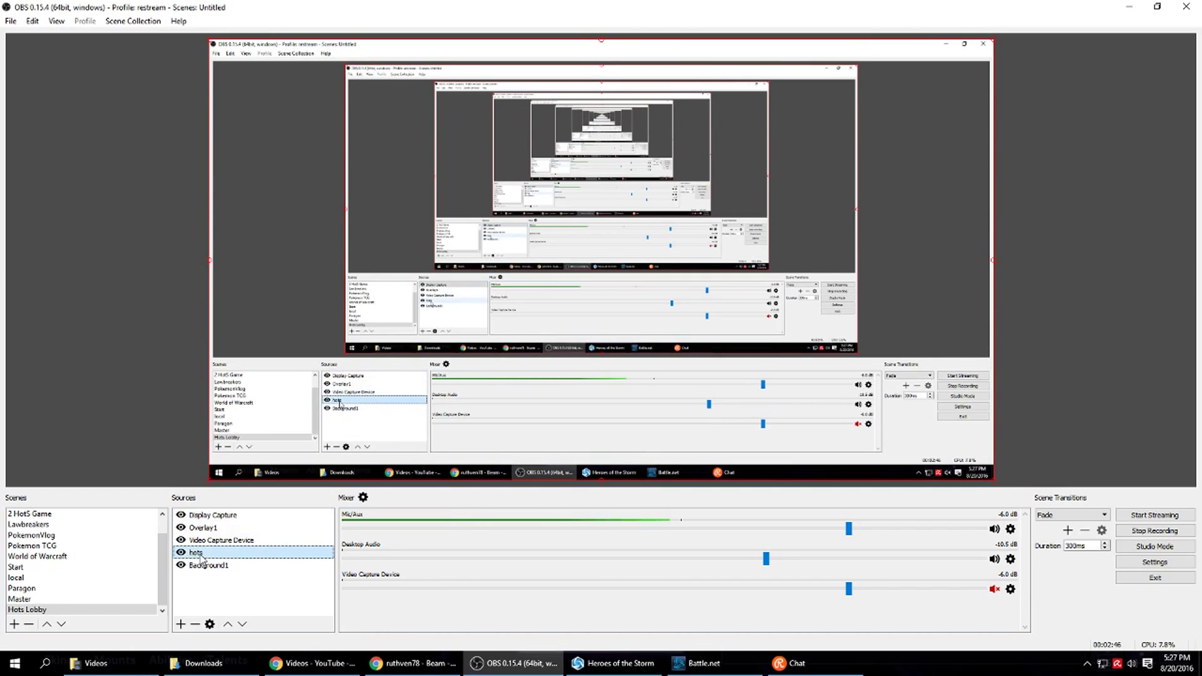
pyautogui.click(182, 515)
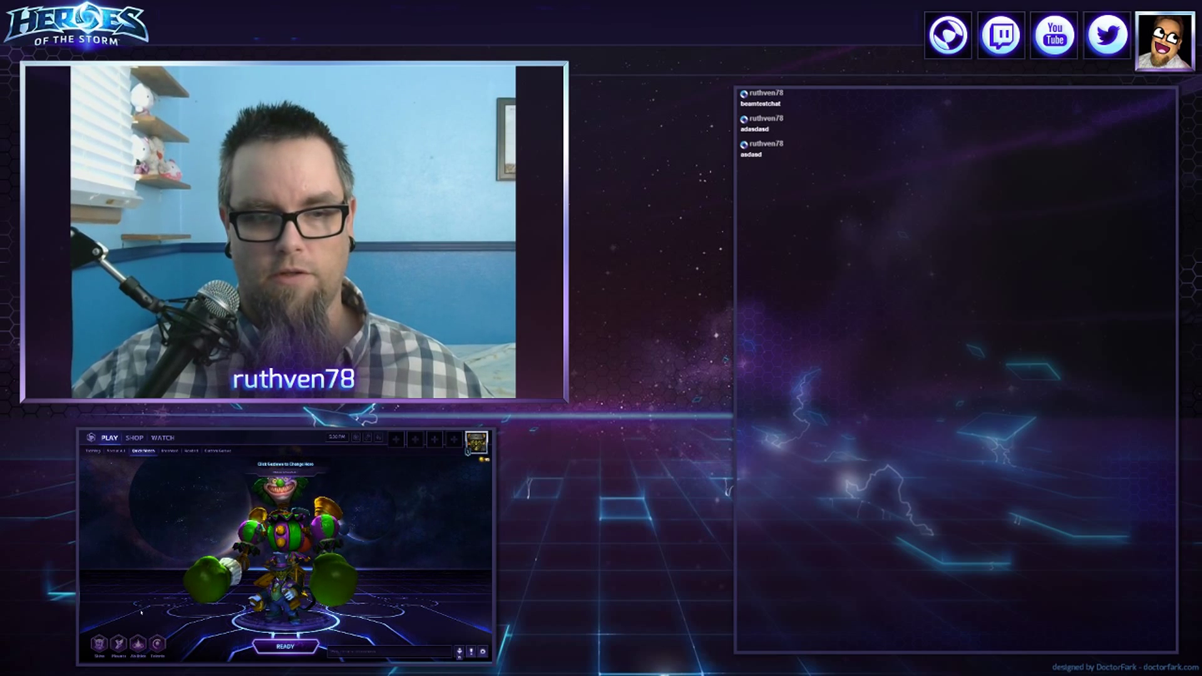
# Unhide Display Capture, look over the TGN Logo and webcam sources, then open Settings
pyautogui.click(181, 528)
pyautogui.click(204, 515)
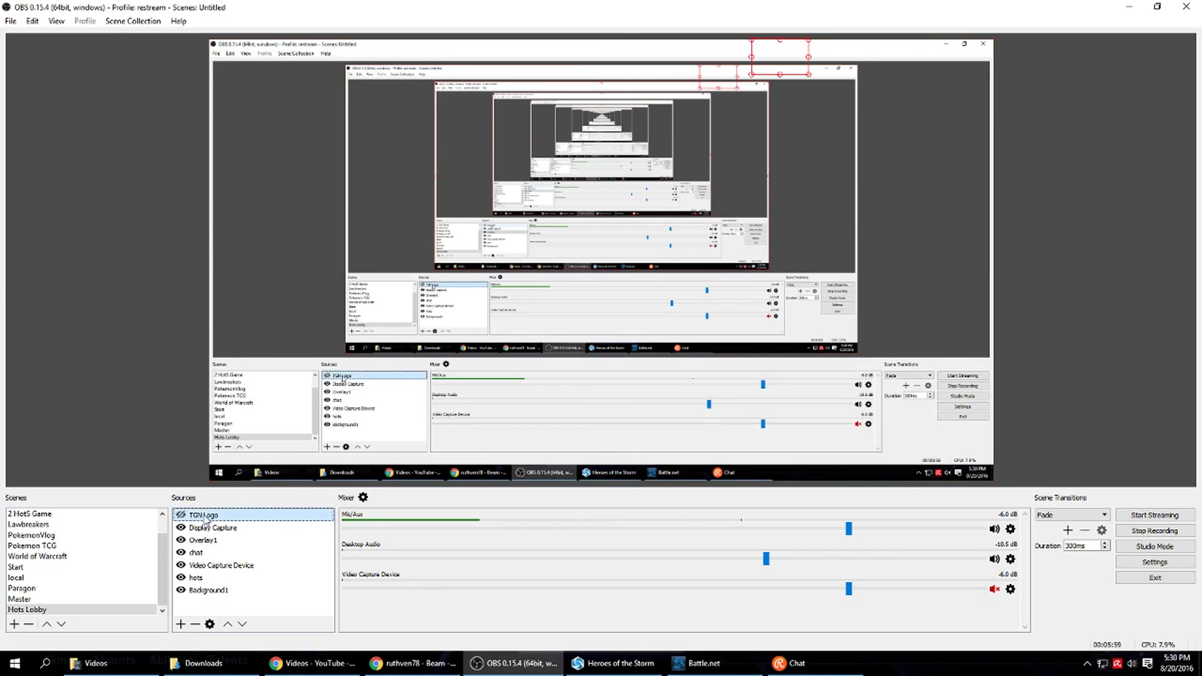
pyautogui.rightClick(205, 515)
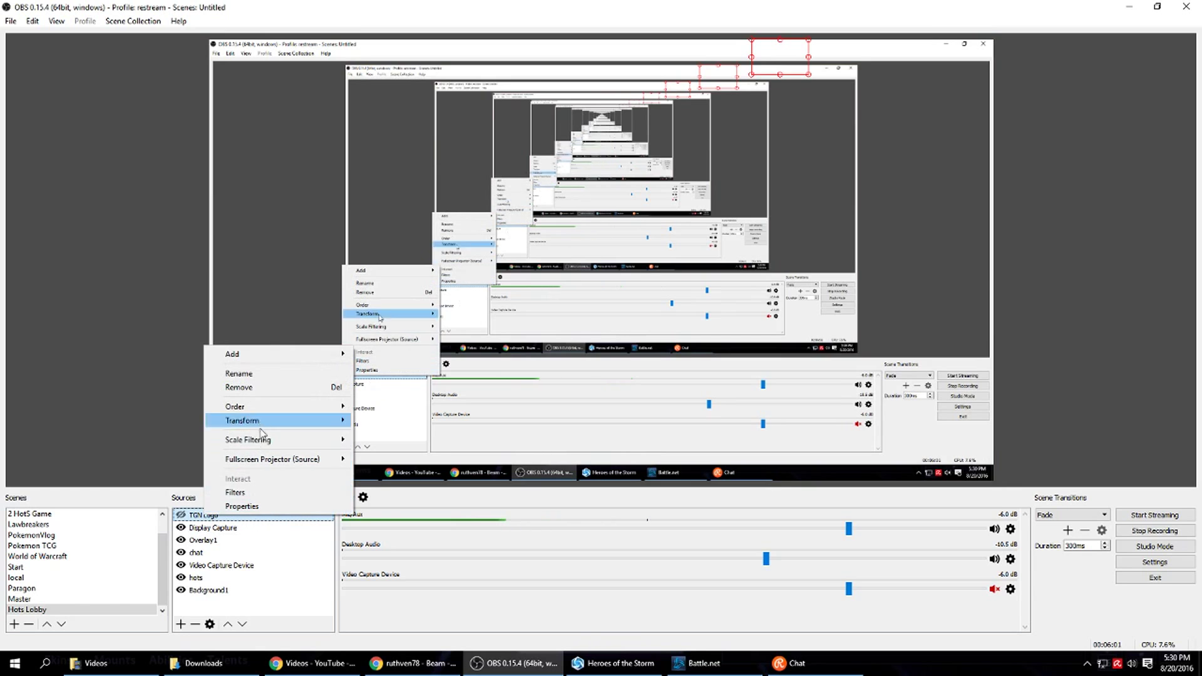
pyautogui.click(258, 566)
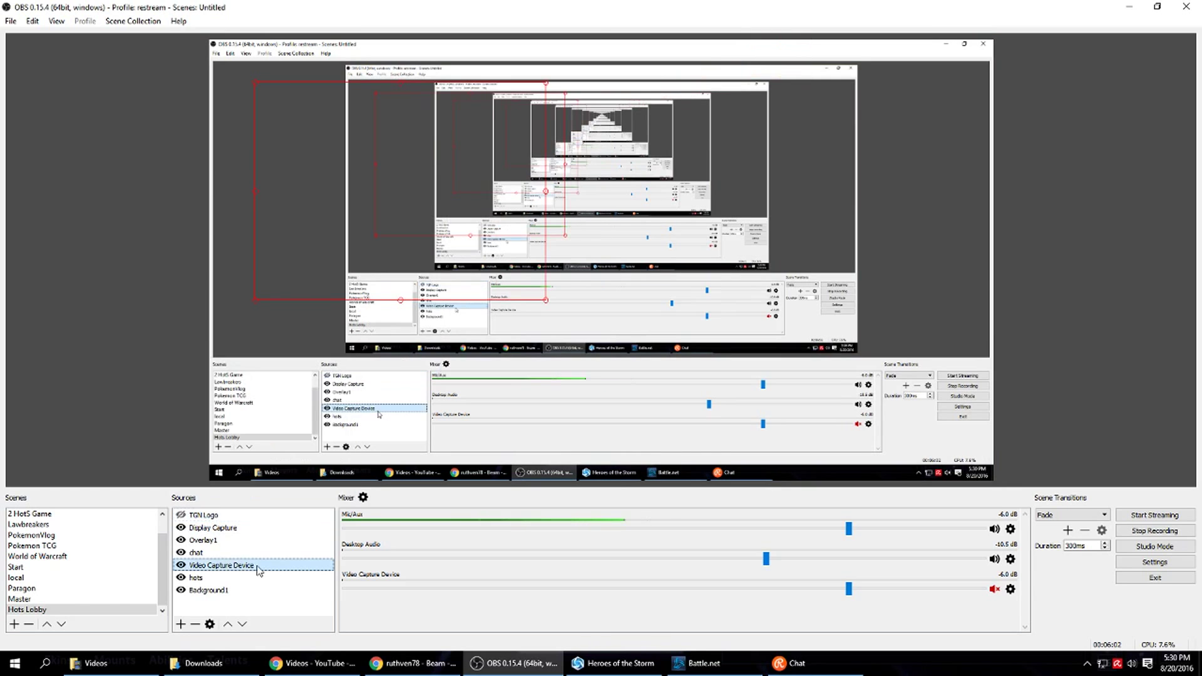
pyautogui.click(213, 528)
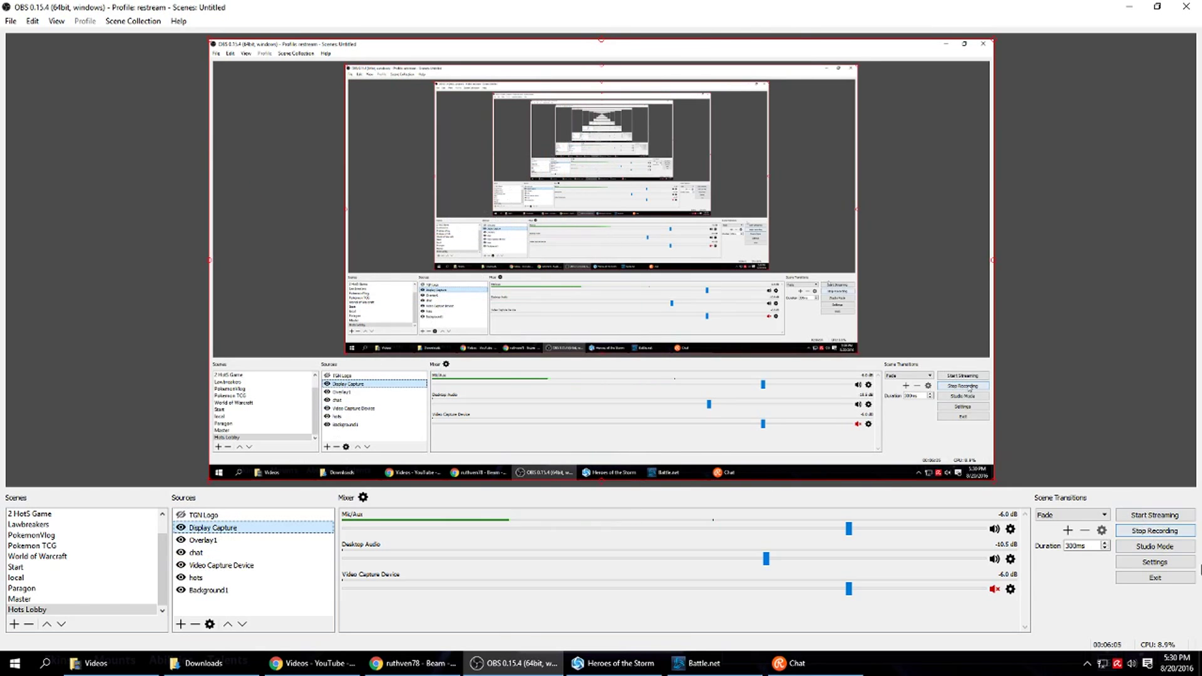
pyautogui.click(1155, 562)
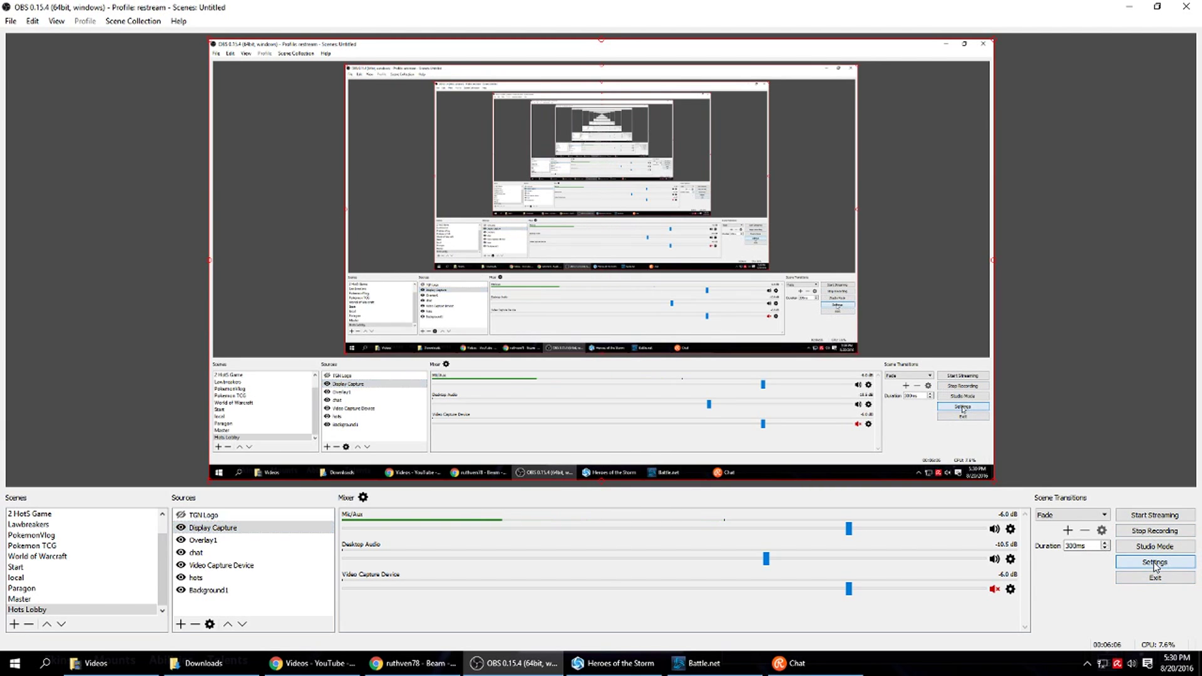
# In Hotkeys, re-enter Ctrl + Num 7 for the 2 HotS Game scene switch and scroll onward
pyautogui.click(320, 313)
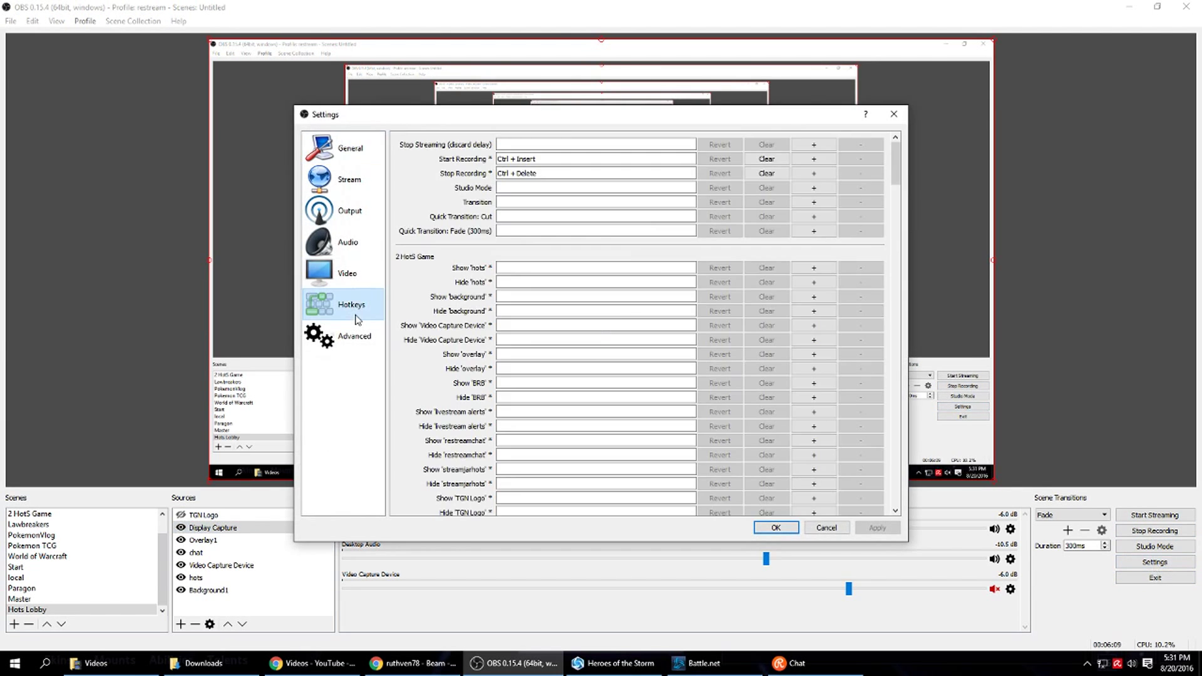
pyautogui.scroll(-3, 600, 351)
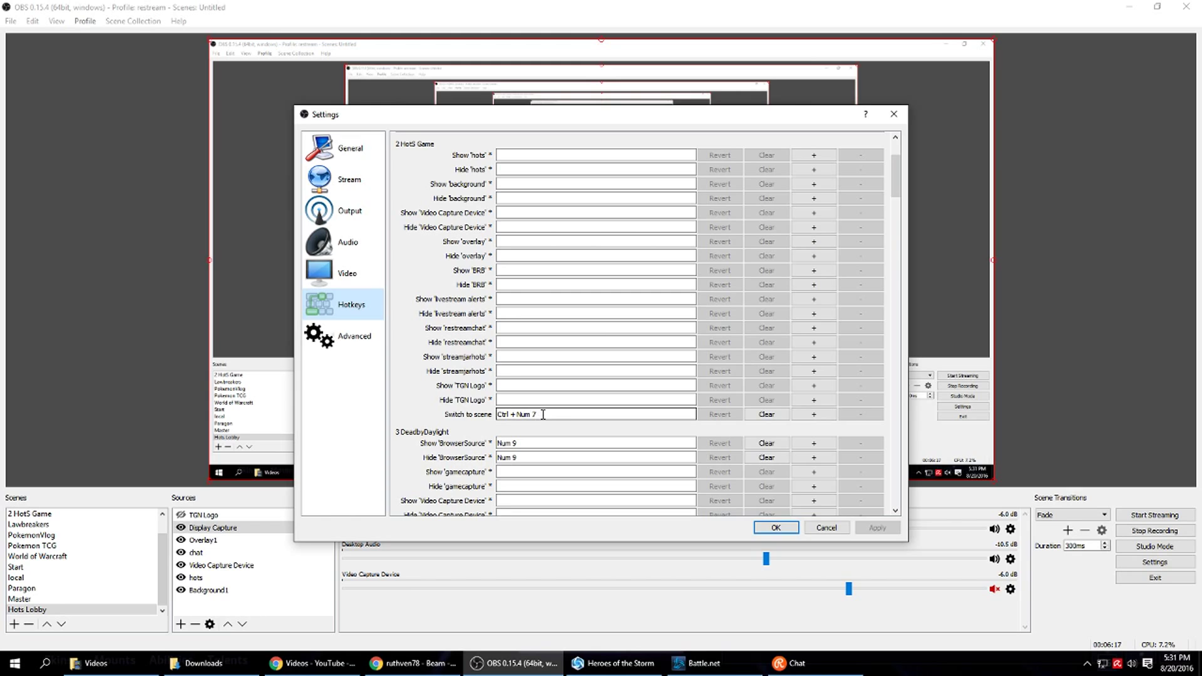
pyautogui.moveTo(542, 414); pyautogui.dragTo(485, 417)
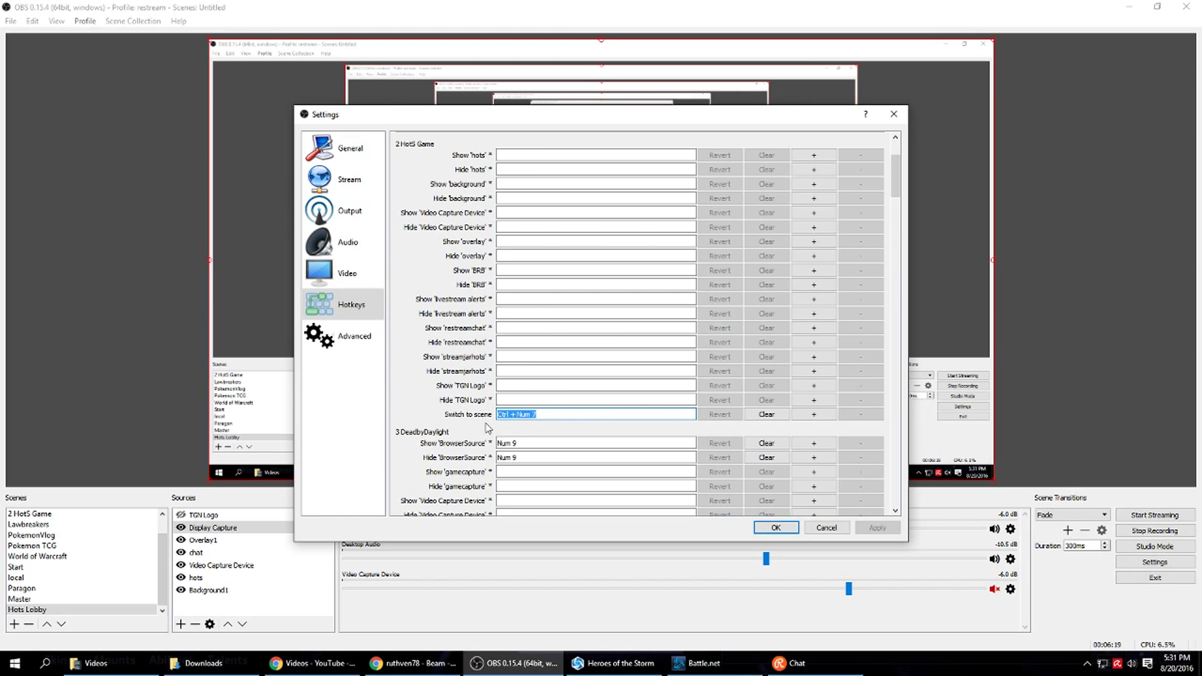
pyautogui.press('ctrl')
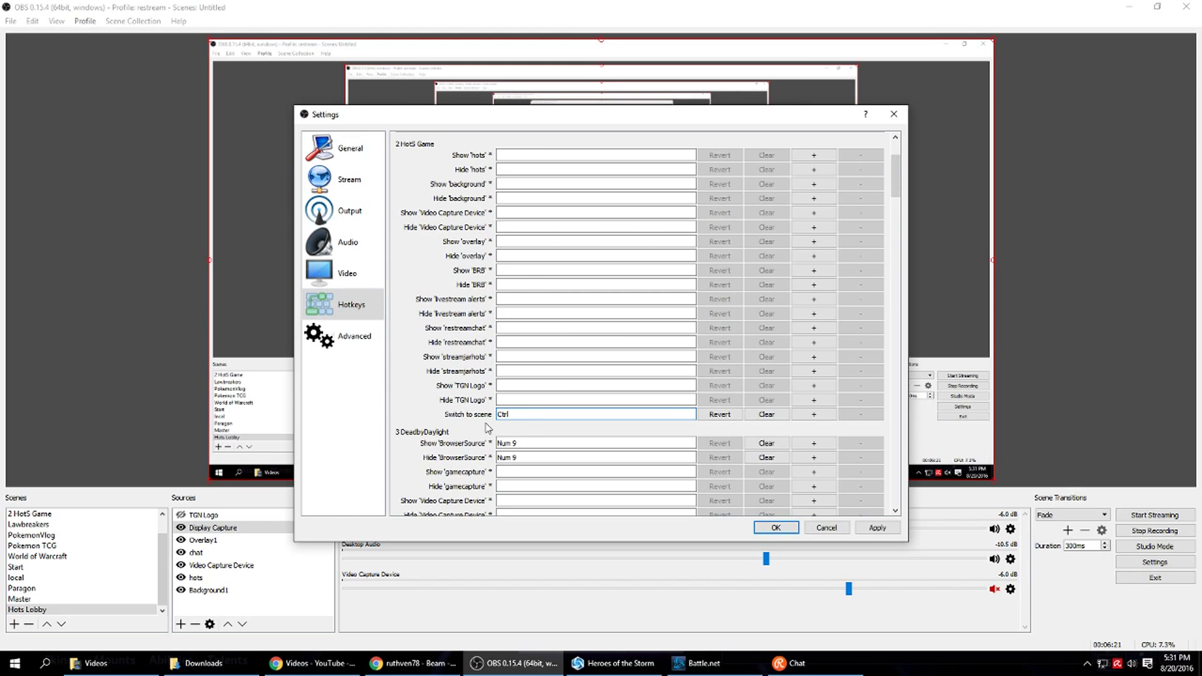
pyautogui.press('ctrl+KP_7')
pyautogui.scroll(-5, 545, 395)
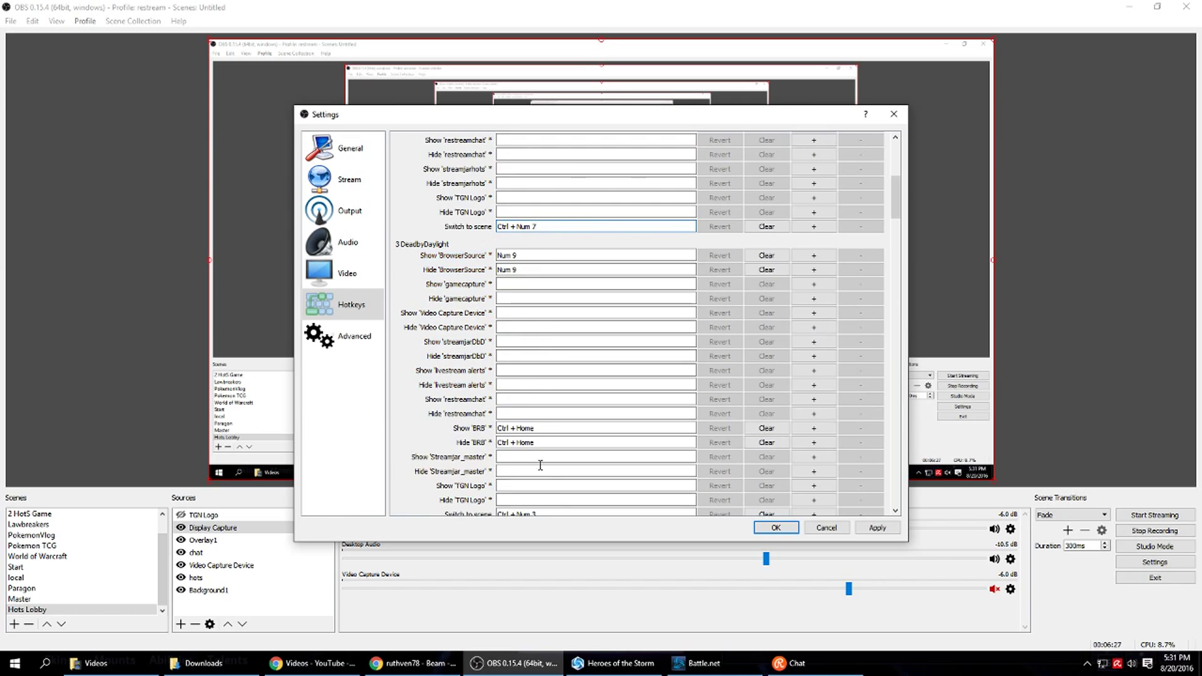
pyautogui.scroll(-1, 532, 375)
pyautogui.scroll(3, 525, 279)
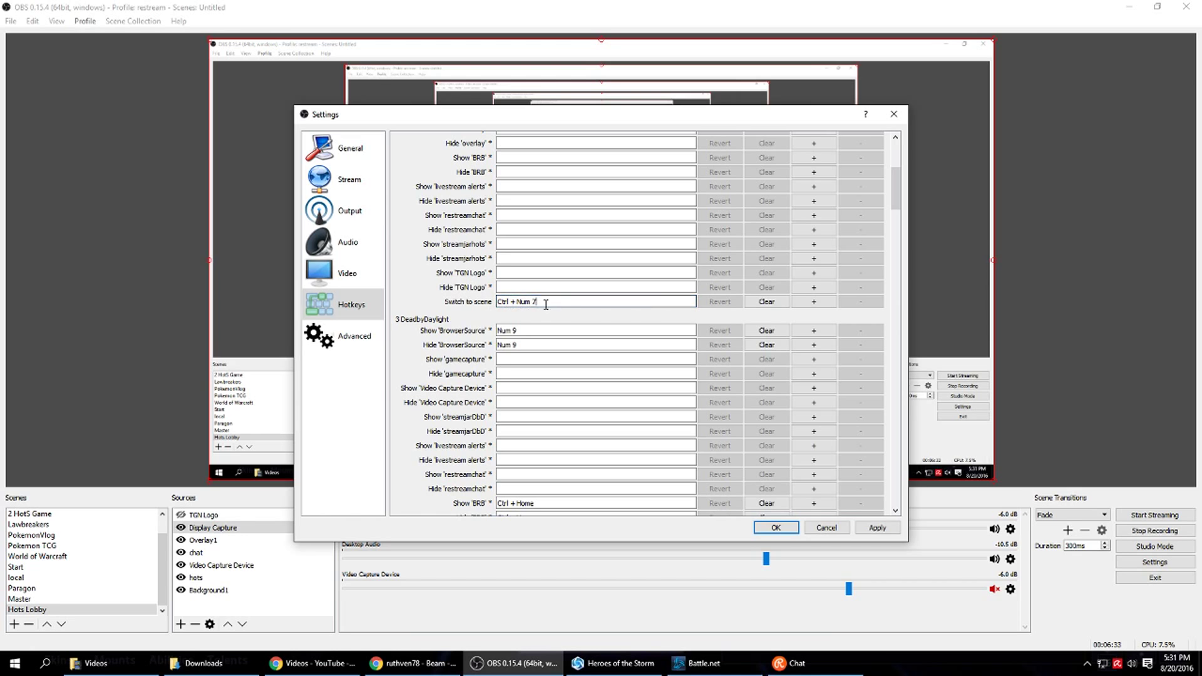
pyautogui.scroll(-8, 552, 317)
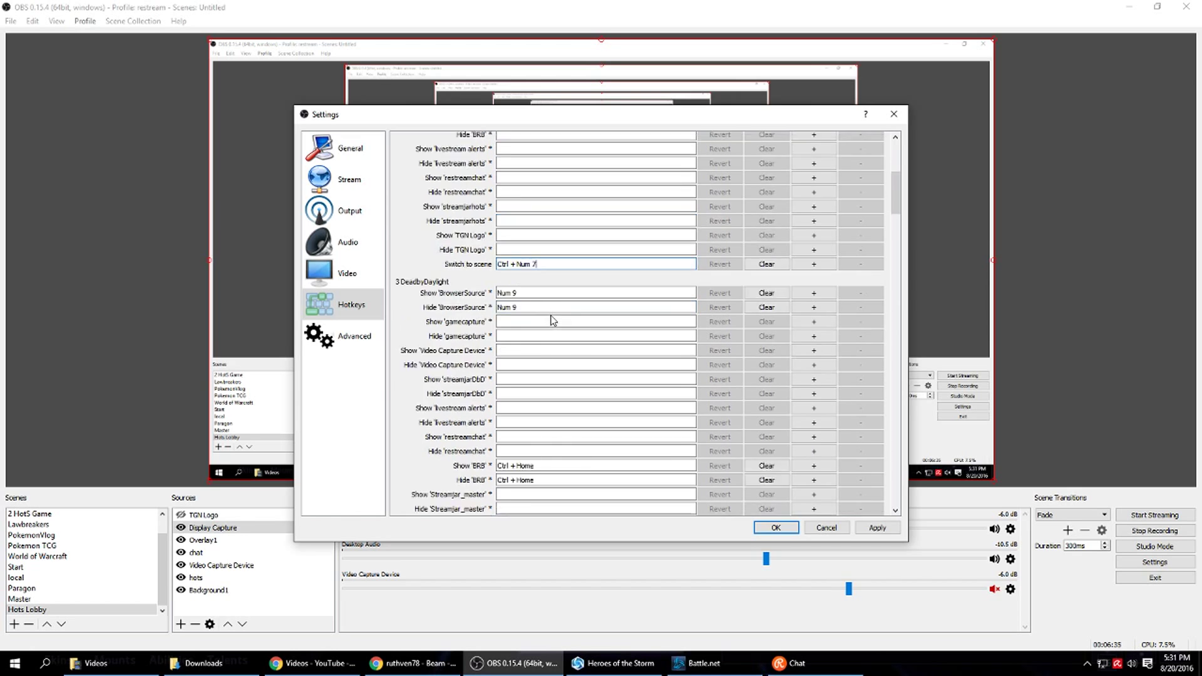
# Assign Ctrl + Num 4 to the Hots Lobby switch-to-scene hotkey, apply it and close Settings
pyautogui.scroll(-6, 552, 317)
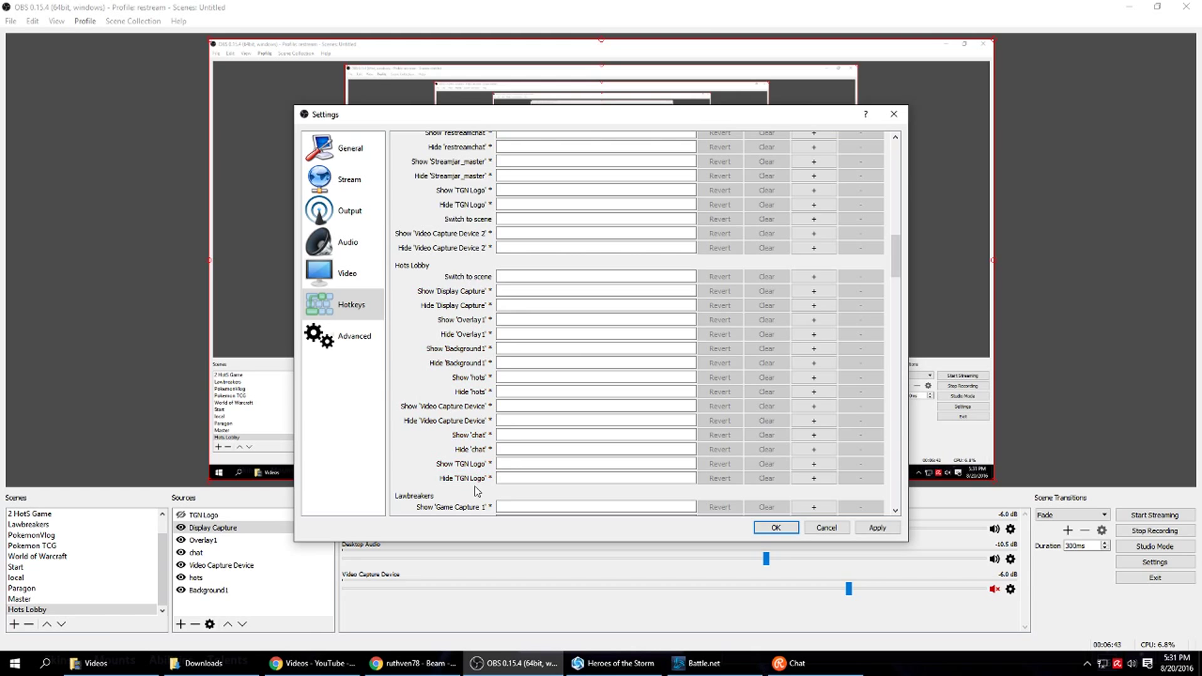
pyautogui.click(527, 276)
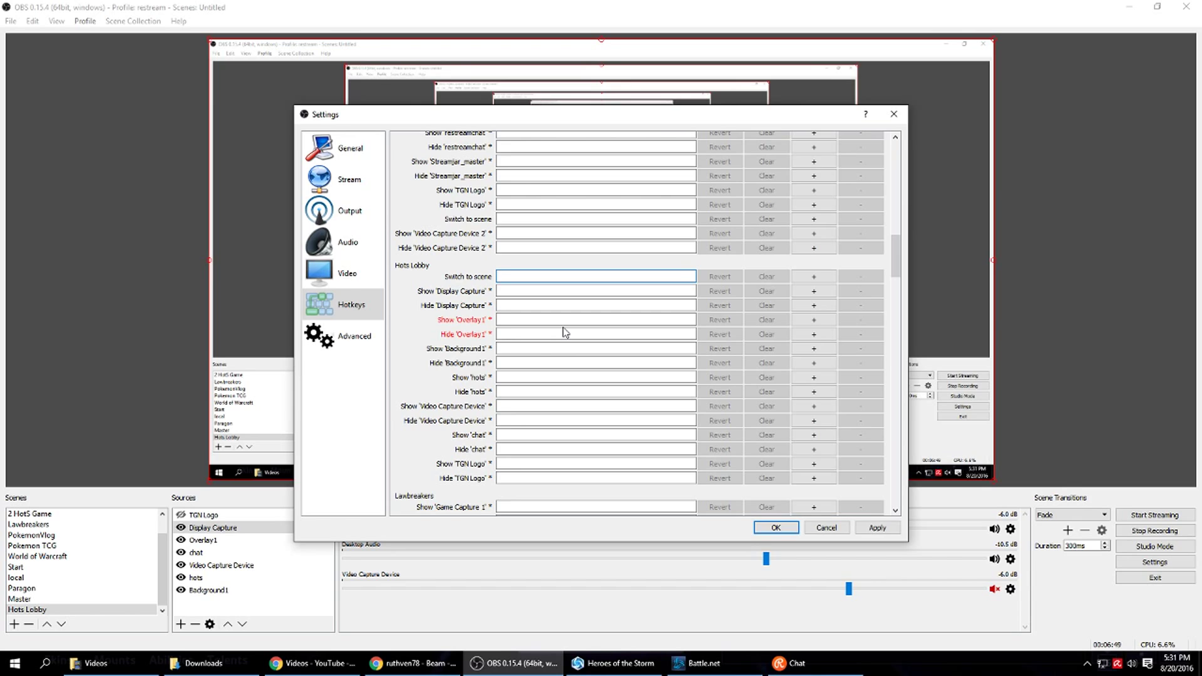
pyautogui.press('ctrl')
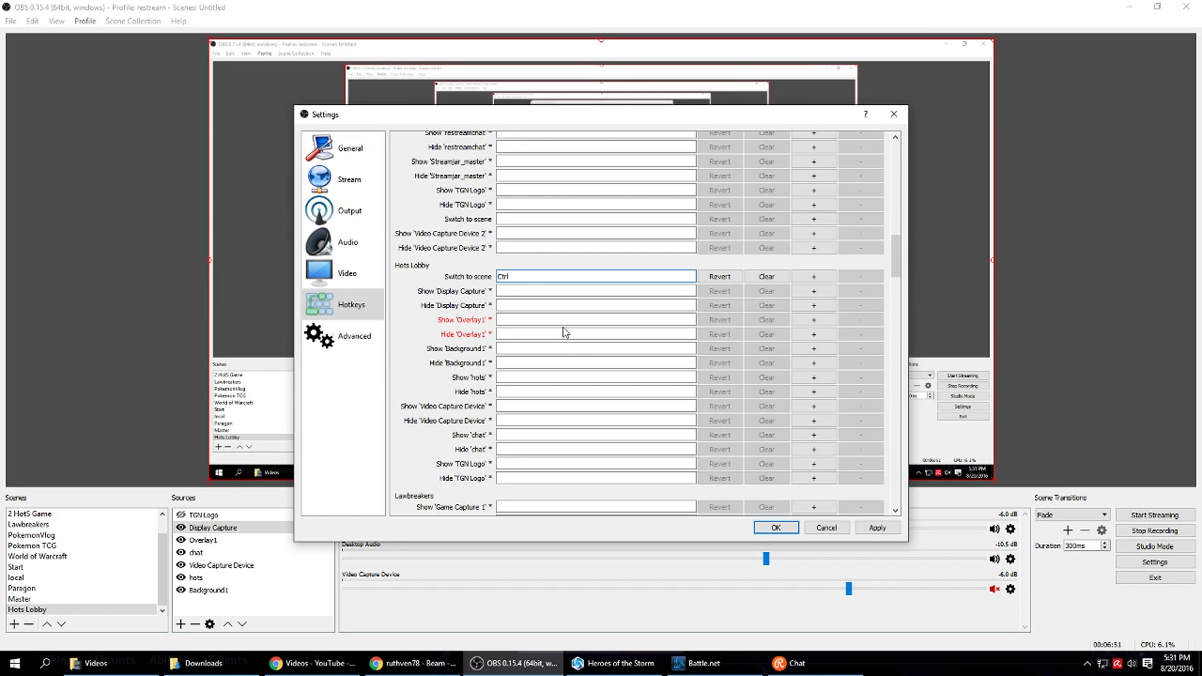
pyautogui.press('ctrl+KP_4')
pyautogui.click(876, 529)
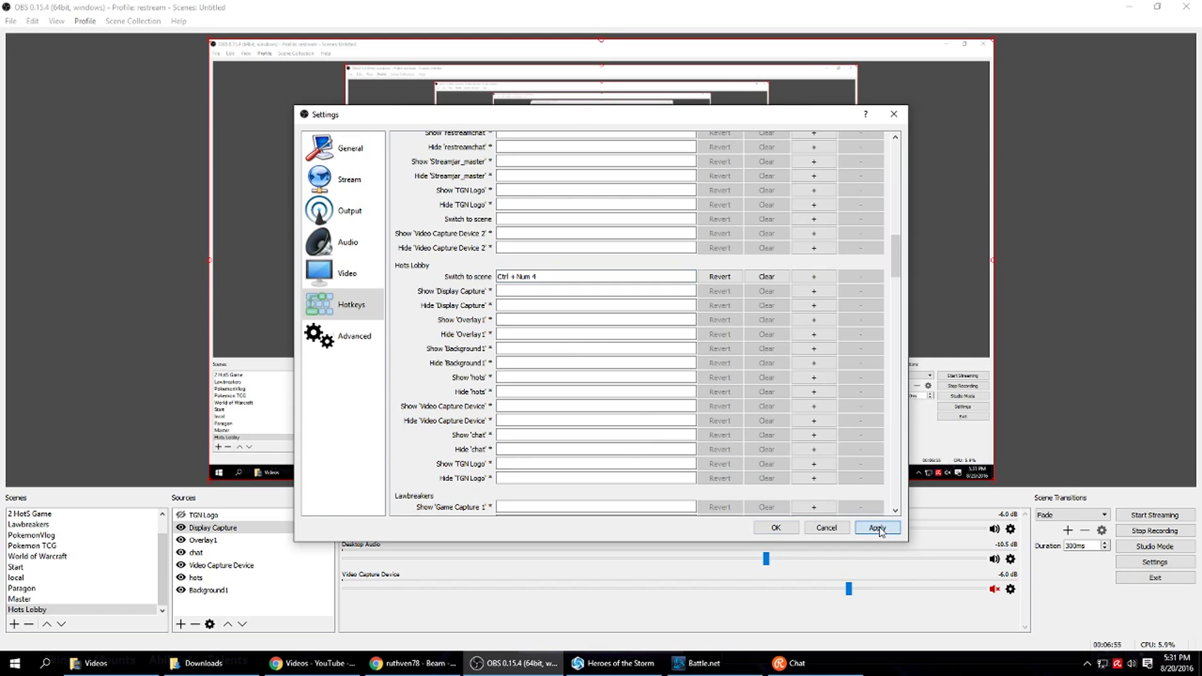
pyautogui.click(780, 531)
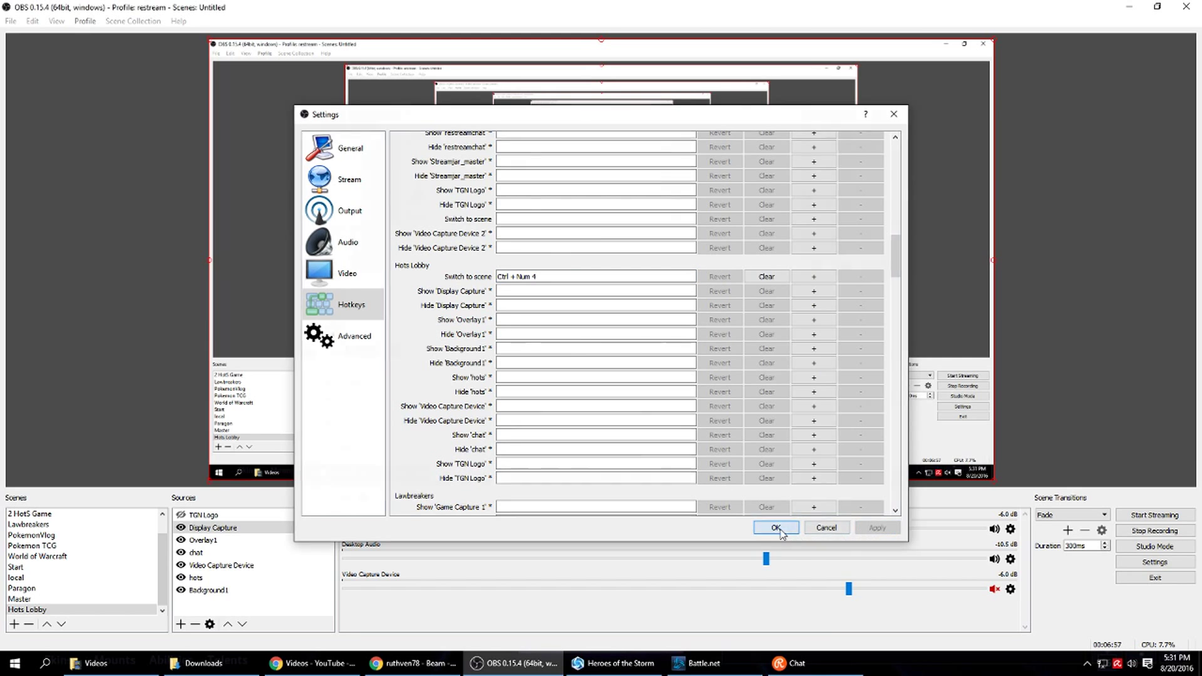